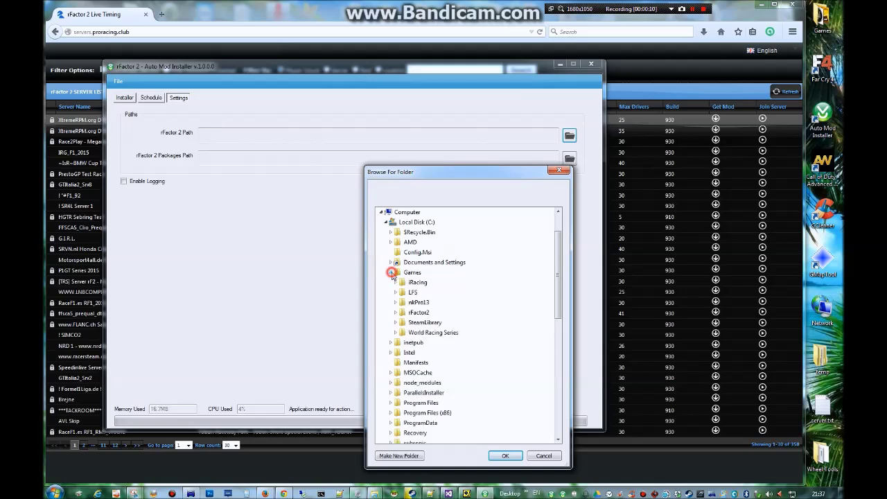
Set the rFactor 2 path to C:\Games\rFactor2.
double_click(400, 313)
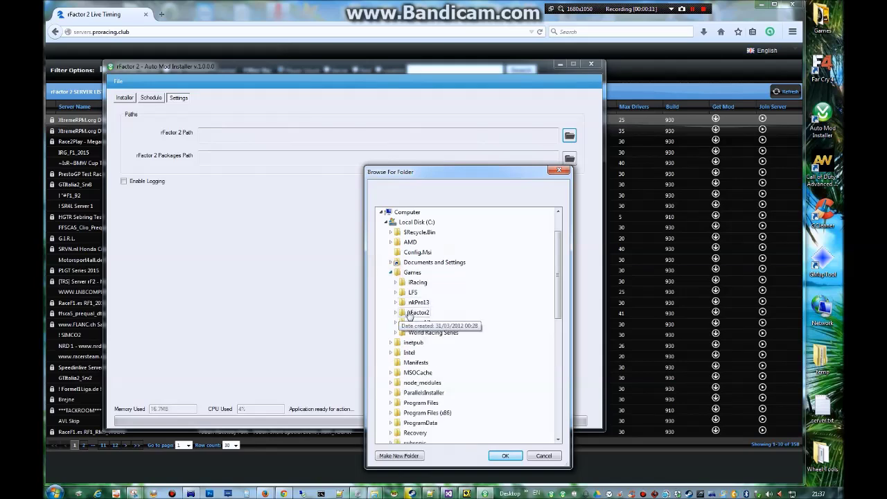
click(512, 456)
Set the rFactor 2 packages path to the Installers\rFactor2\Mods folder on drive E: and enable logging.
click(569, 159)
click(386, 262)
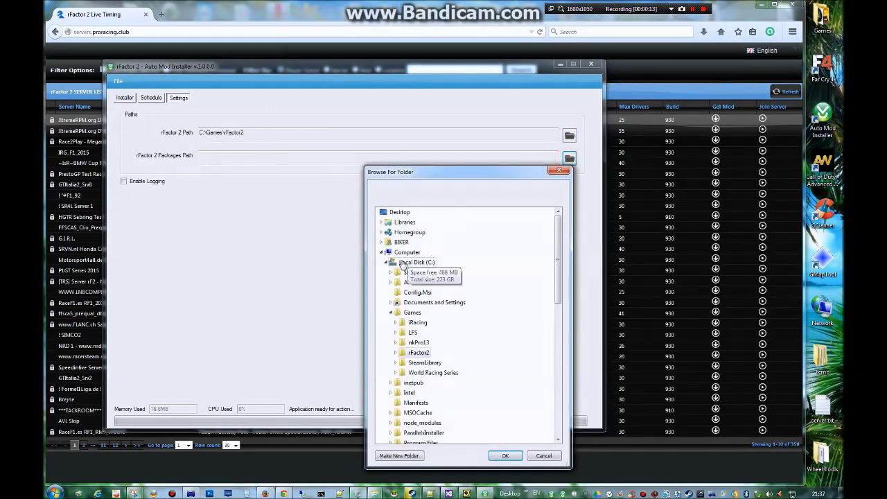
click(386, 282)
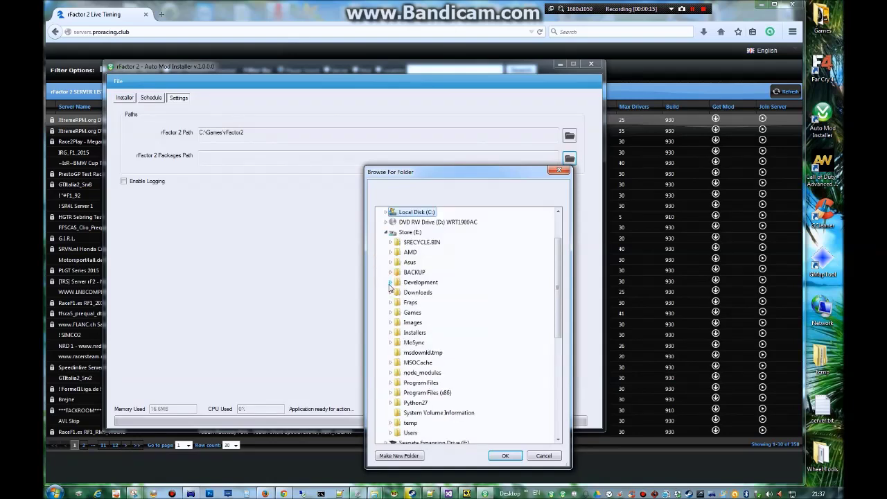
click(390, 333)
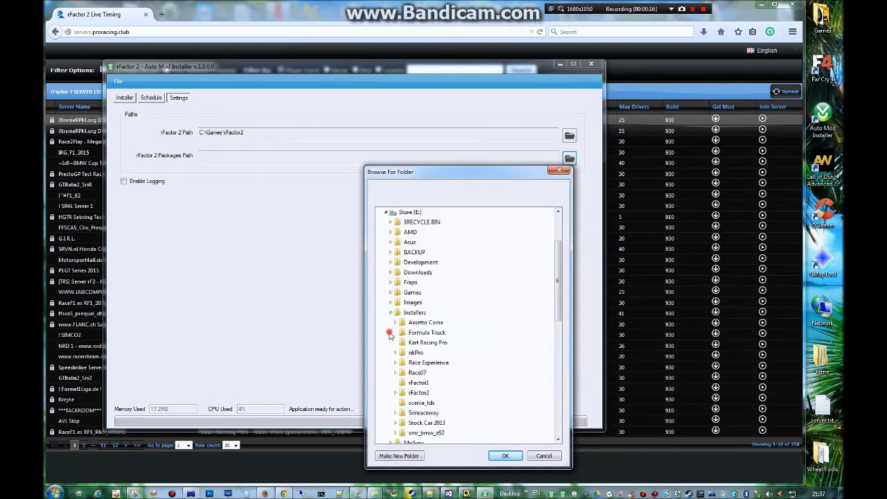
click(395, 392)
double_click(420, 412)
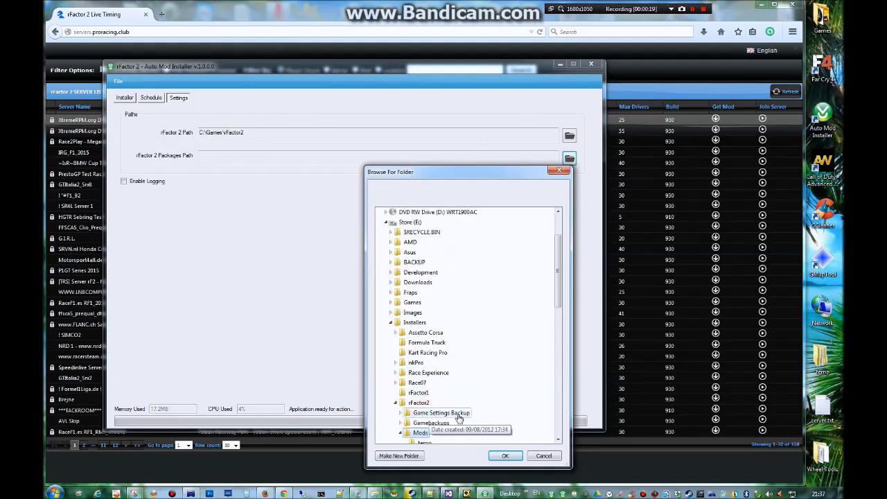
click(510, 457)
click(136, 183)
View the installer and schedule pages of the Auto Mod Installer and minimize it to reveal the server list.
click(129, 98)
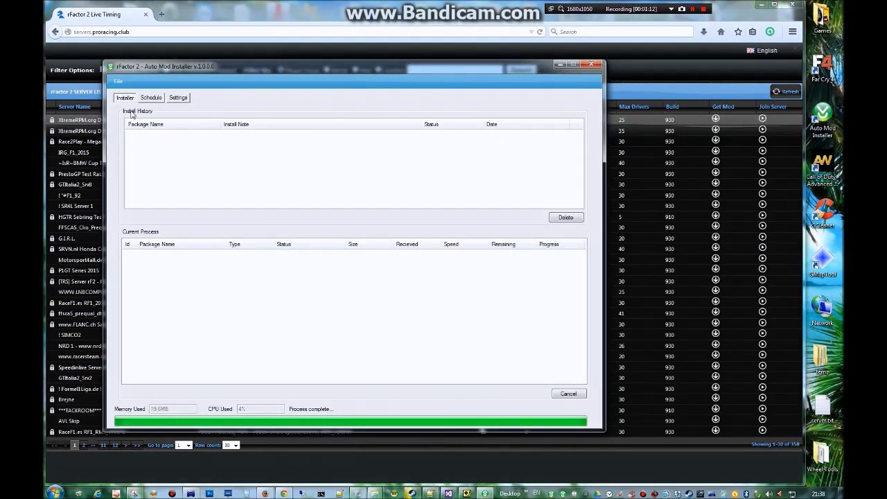
click(151, 98)
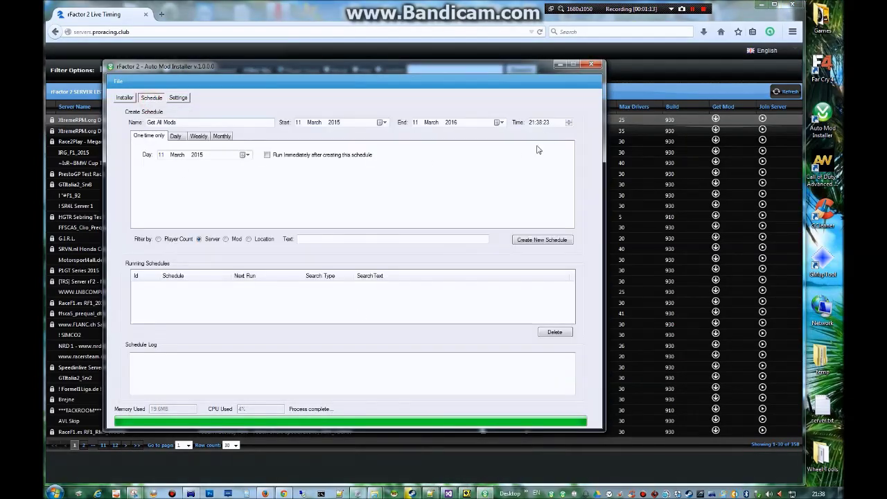
click(560, 65)
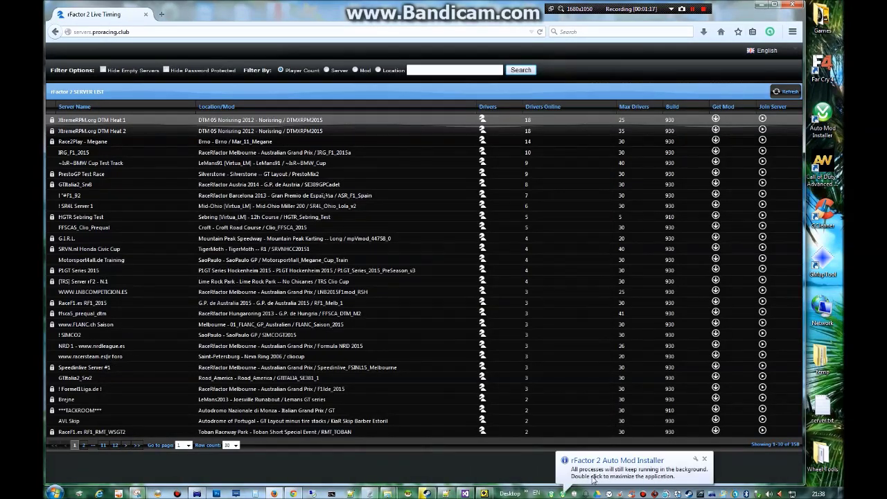
Search the server list by location for "racerfactor melb" with password-protected servers hidden.
click(428, 70)
click(377, 70)
click(447, 70)
text(racerfactor melb)
click(521, 70)
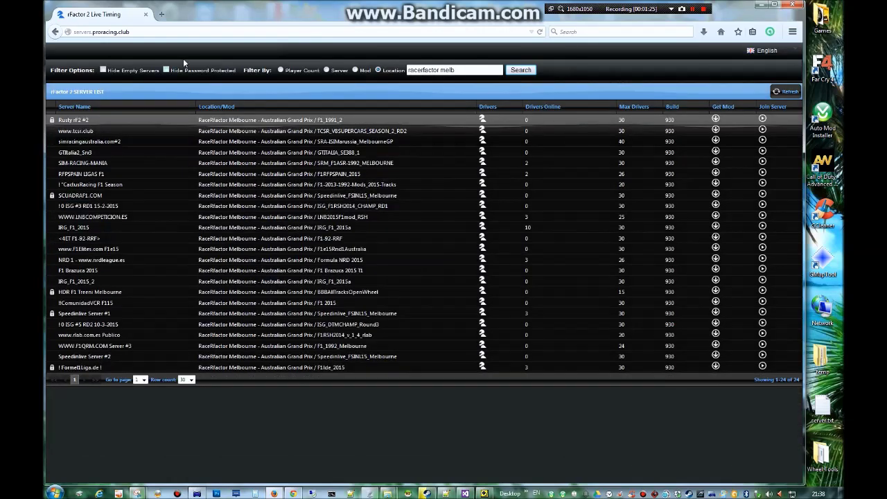
click(166, 70)
click(521, 70)
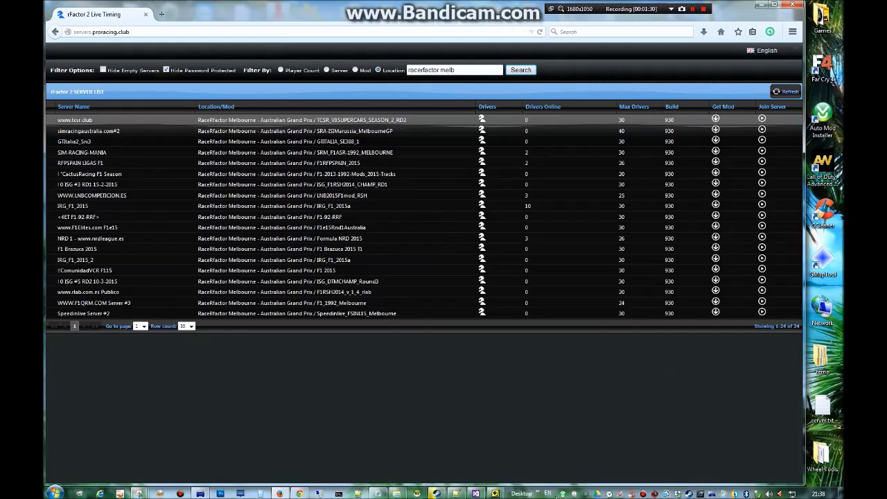
Switch to the Auto Mod Installer and place its window beside the server names in the browser.
click(562, 493)
drag(319, 73, 424, 116)
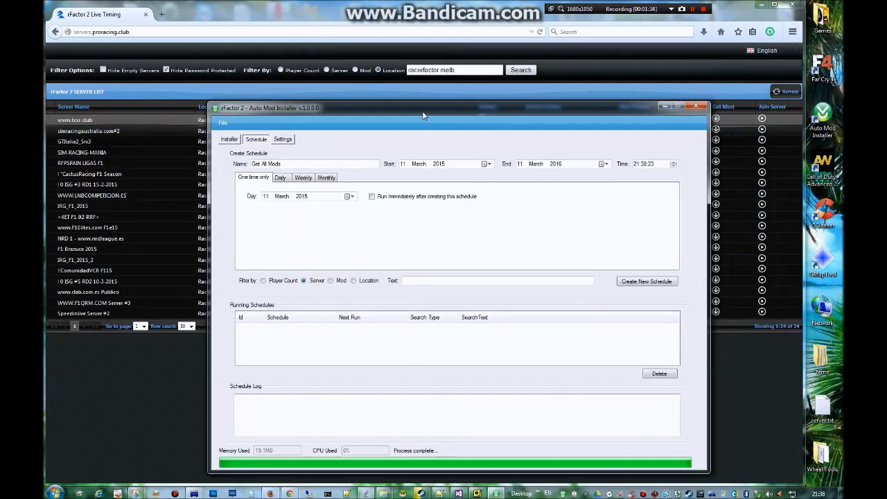
key(alt+Tab)
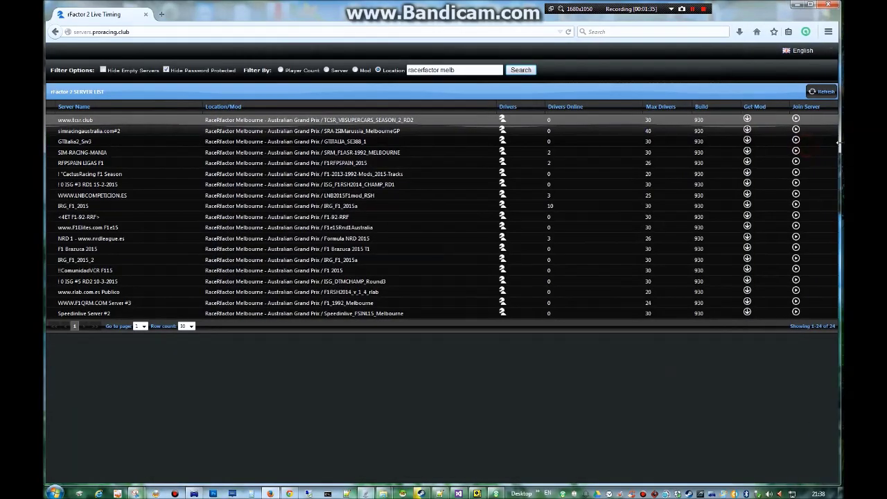
click(507, 492)
drag(460, 78, 582, 49)
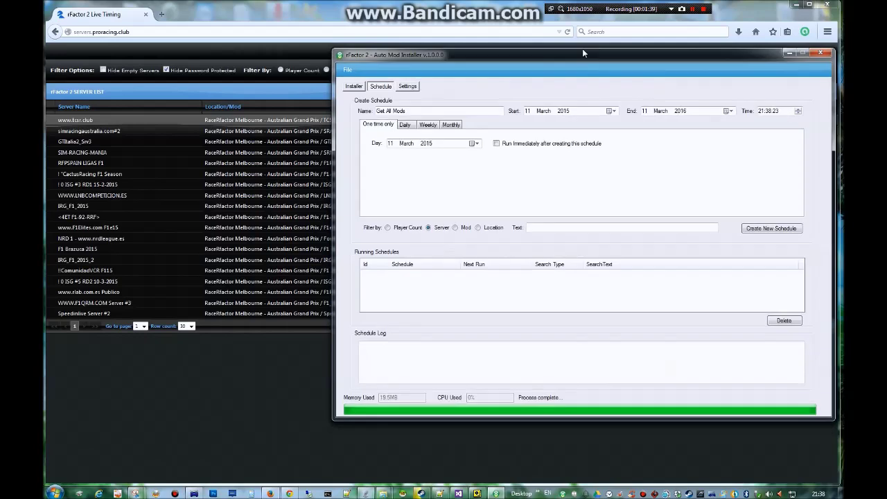
Name the one-time schedule "Get All Mods racerfactor melbourne", with immediate running after creation and the time 21:39:11.
text(racerfactor melbo)
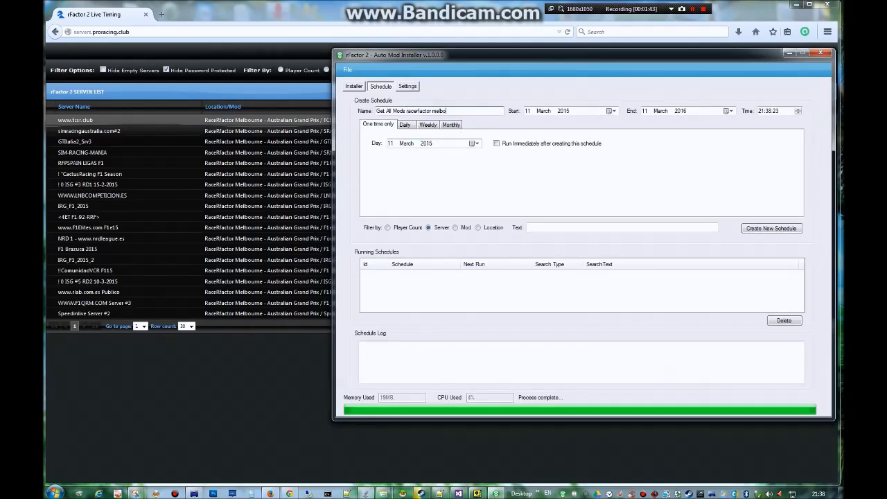
click(496, 143)
click(818, 493)
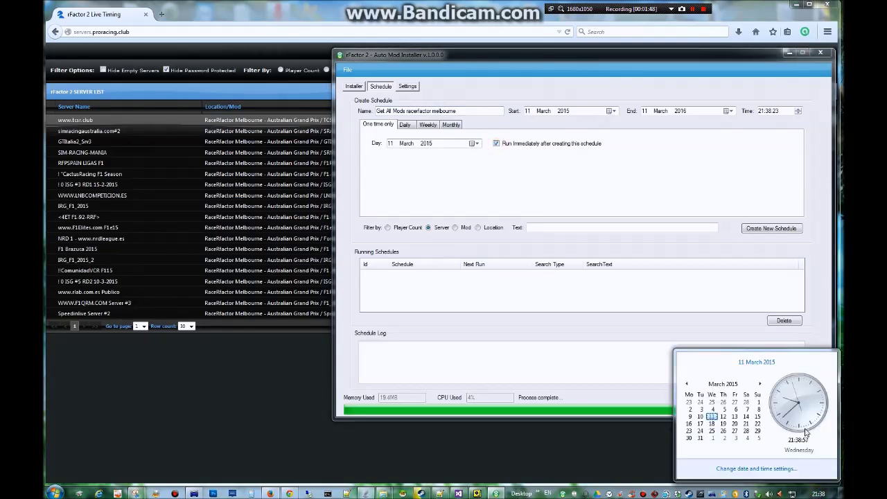
click(769, 113)
text(39)
click(797, 113)
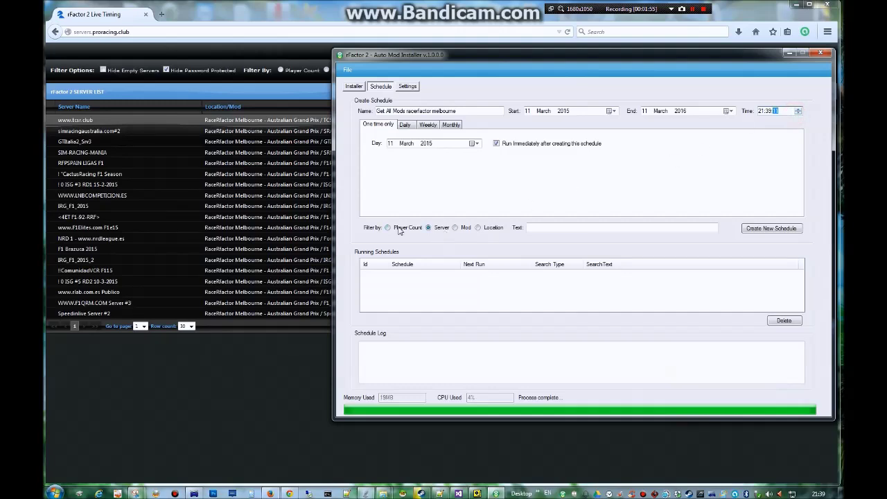
Filter the schedule by location with the text "racerfactor melb" and create it.
click(478, 229)
click(538, 228)
text(racerfactor melb)
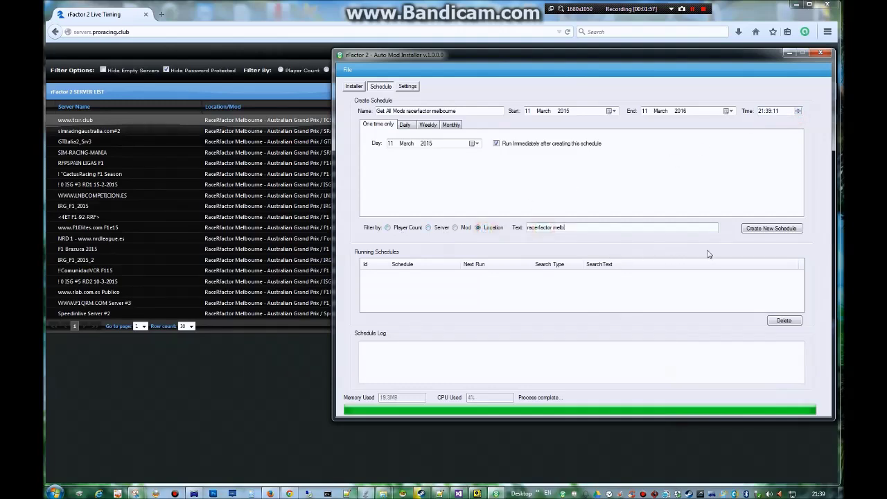
click(769, 230)
Compare the new schedule's entry and log with the system clock.
click(455, 277)
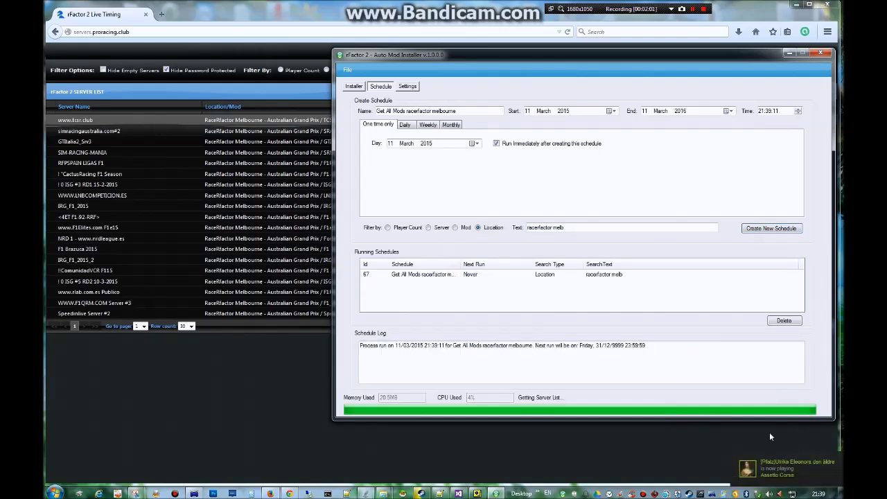
click(814, 494)
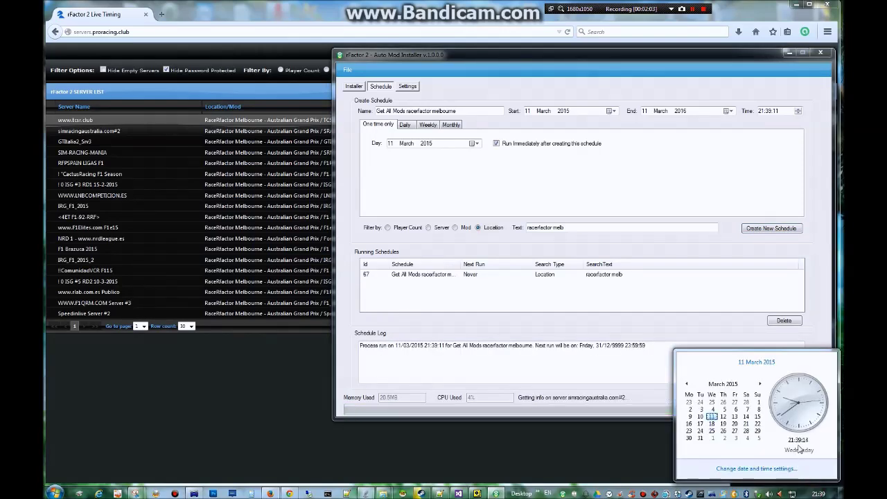
click(558, 360)
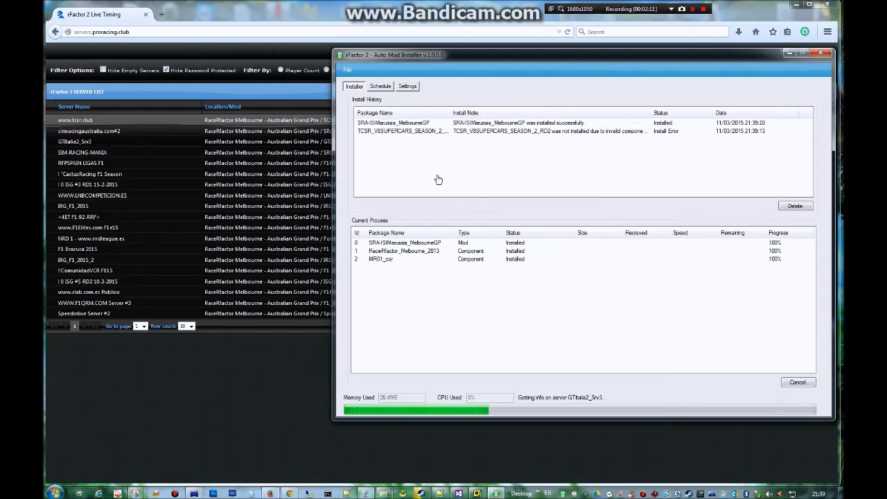
Widen the install history's Package Name column and compare the downloading package with its entry in the server list.
drag(451, 112, 462, 112)
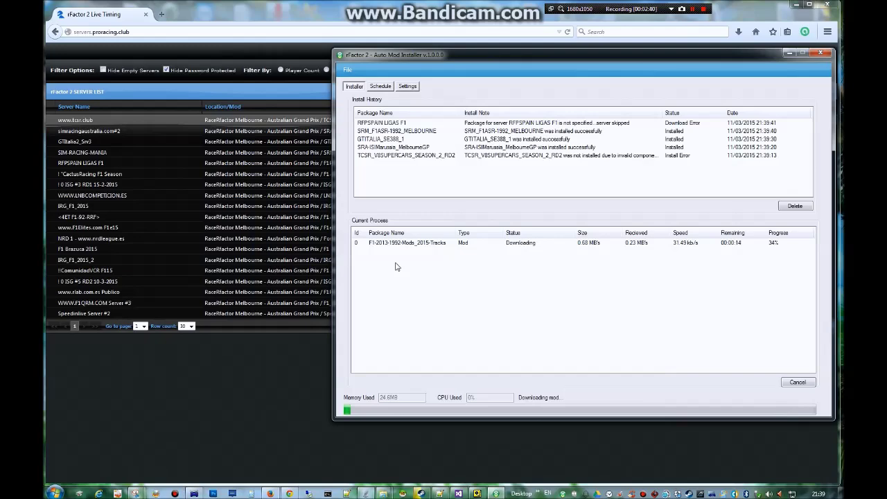
drag(418, 60, 479, 65)
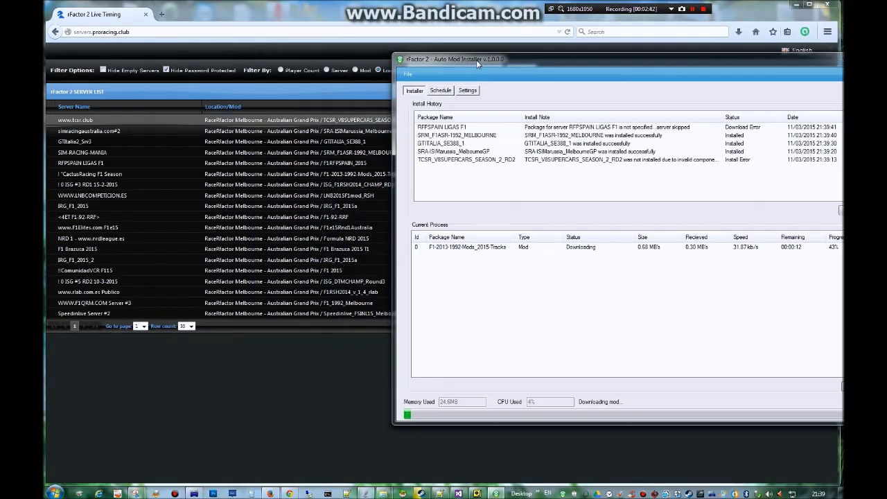
click(347, 180)
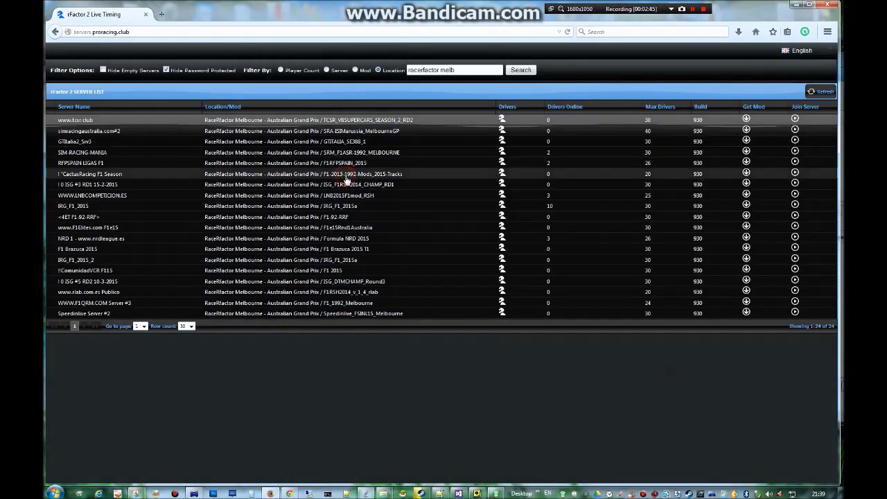
key(alt+Tab)
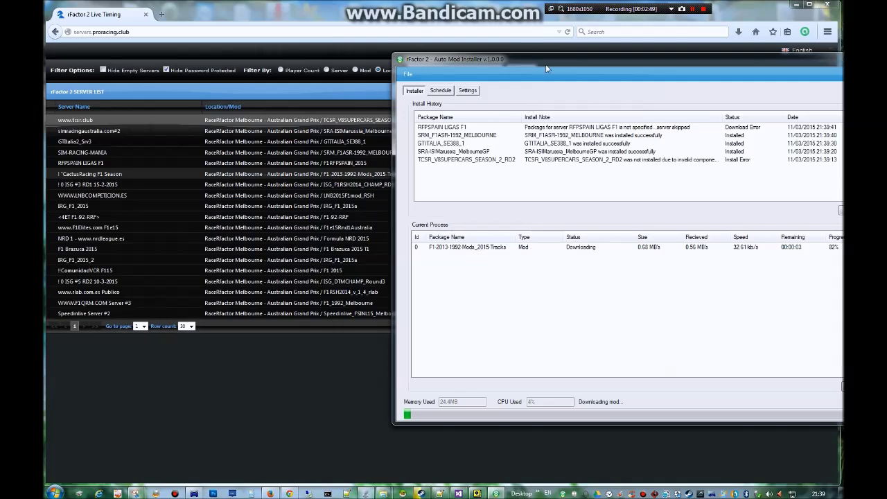
drag(547, 65, 504, 67)
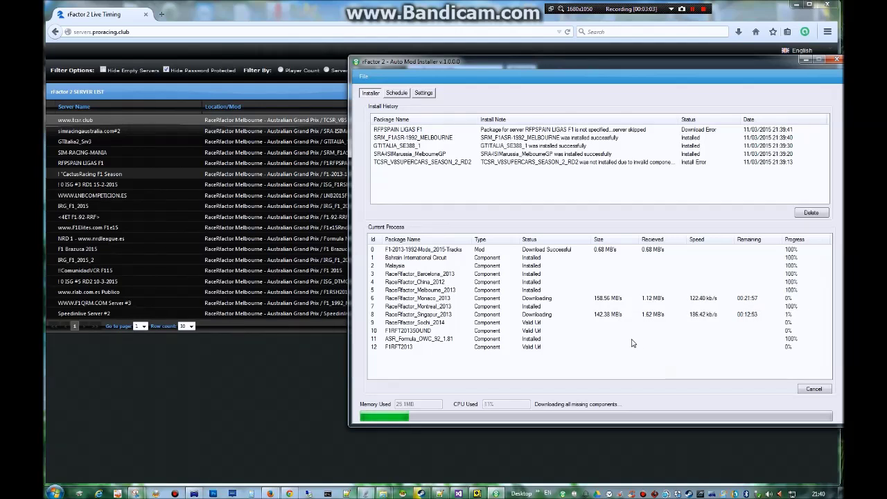
Send the Auto Mod Installer to the background, dismiss its notification and restore it.
click(805, 60)
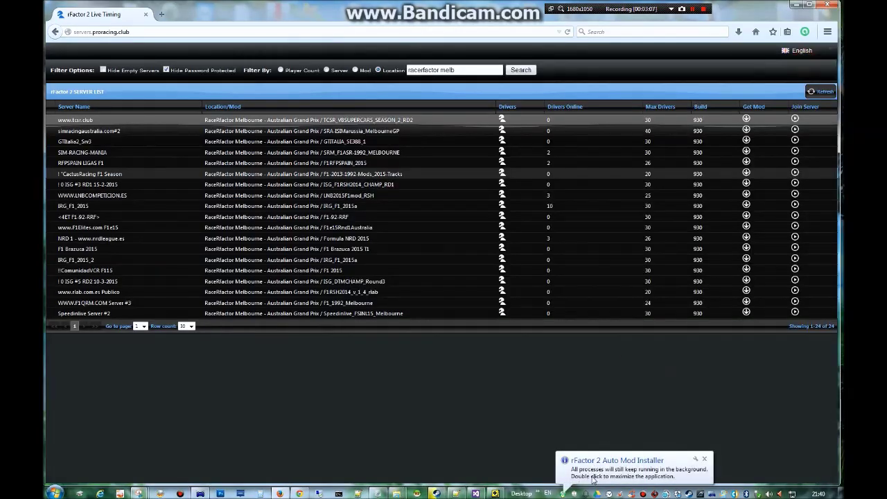
click(704, 460)
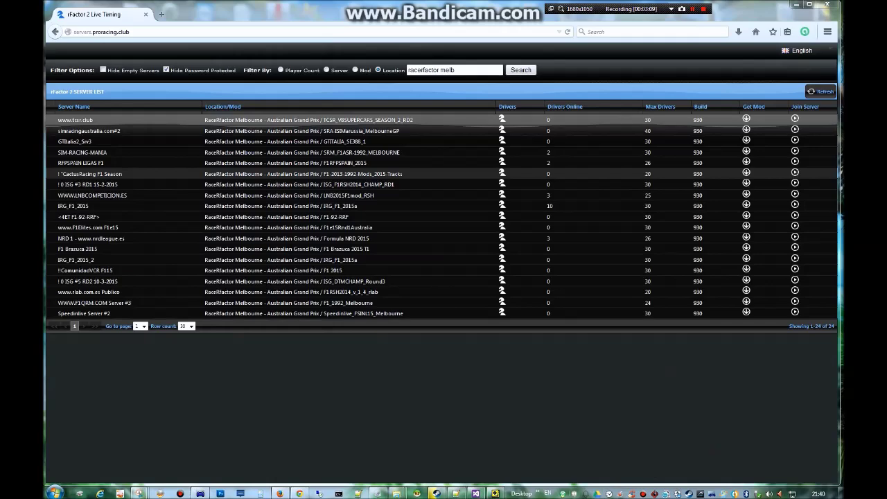
click(562, 493)
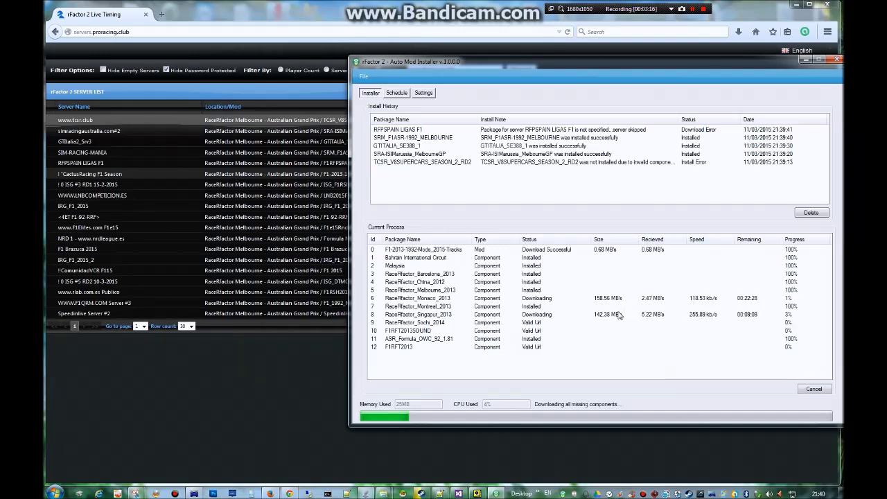
Examine the installation details of the RFPSPAIN LIGAS F1 entry in the install history and close them.
double_click(575, 133)
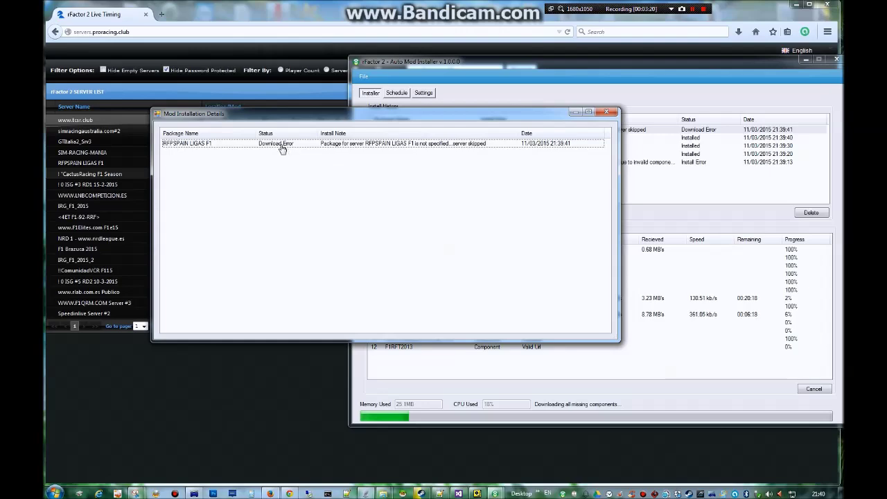
click(286, 149)
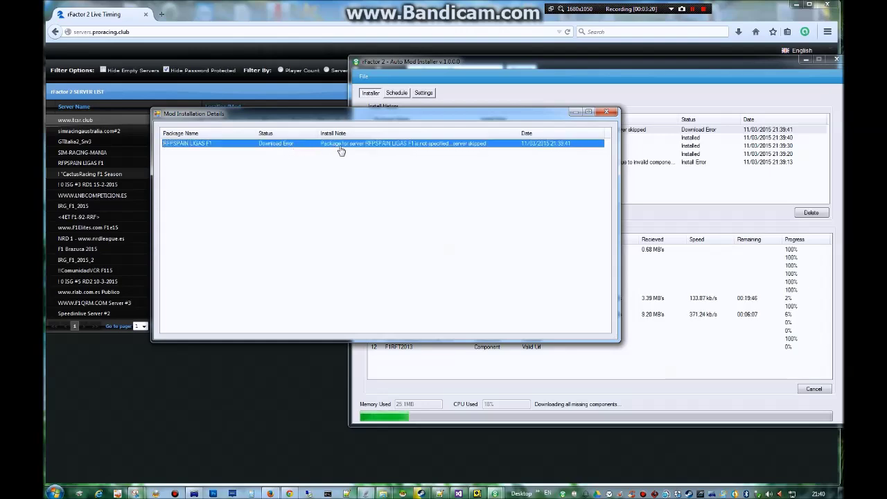
click(607, 112)
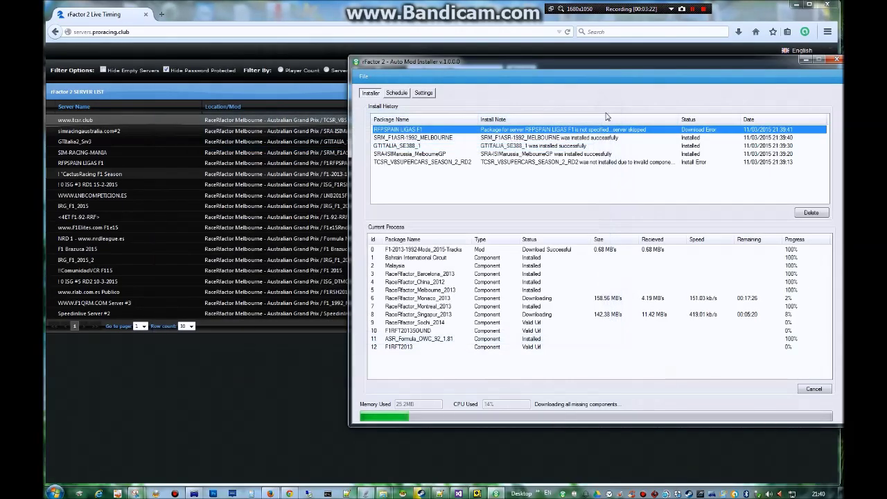
Examine the component statuses in the SRM_F1ASR-1992_MELBOURNE installation details and close them.
double_click(549, 138)
click(179, 50)
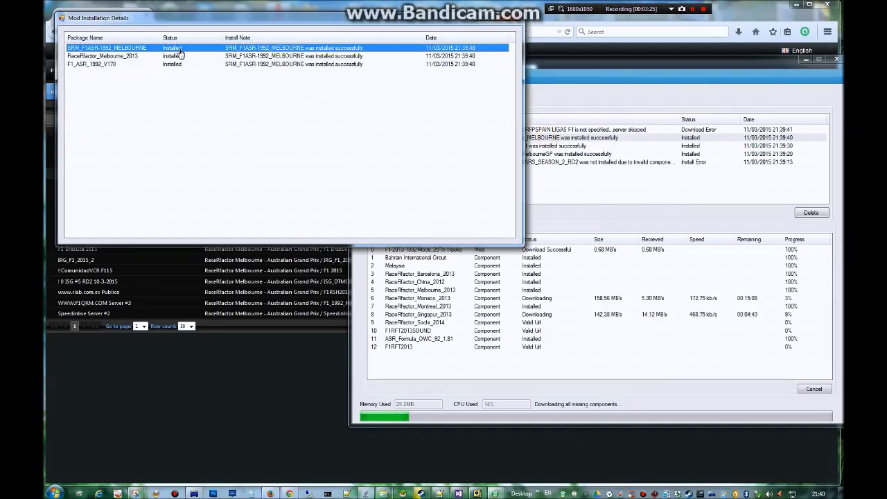
click(163, 57)
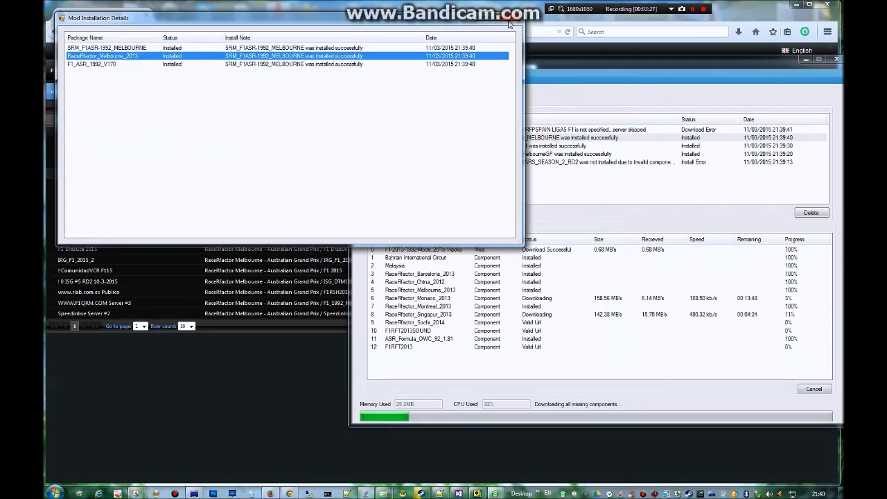
click(510, 22)
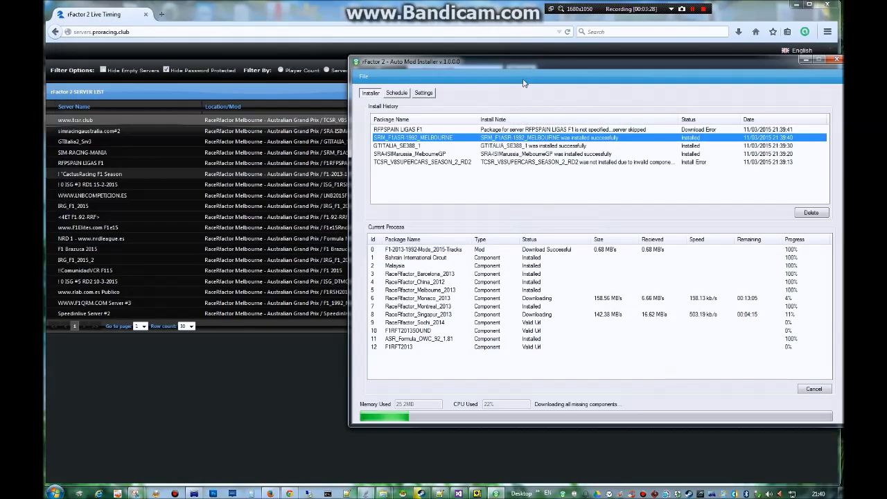
Examine the component statuses and install notes in the TCSR_V8SUPERCARS_SEASON_2_RD2 installation details, widening the Install Note column, and close them.
double_click(583, 164)
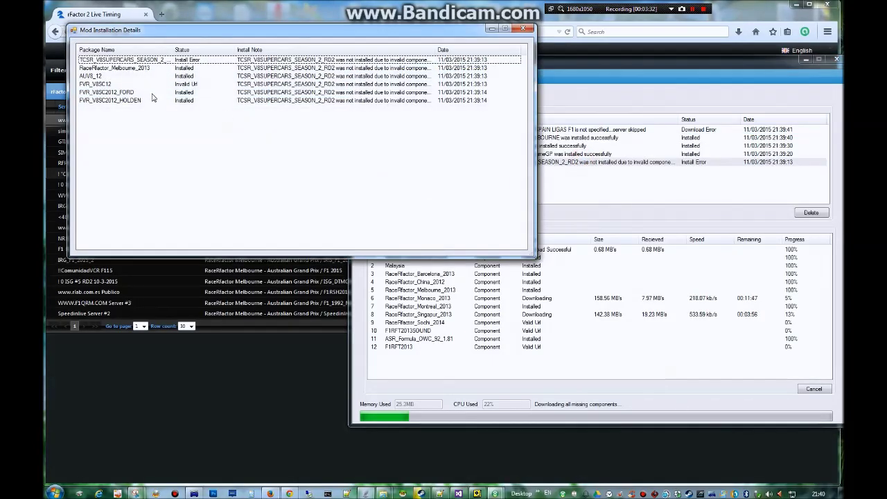
click(156, 85)
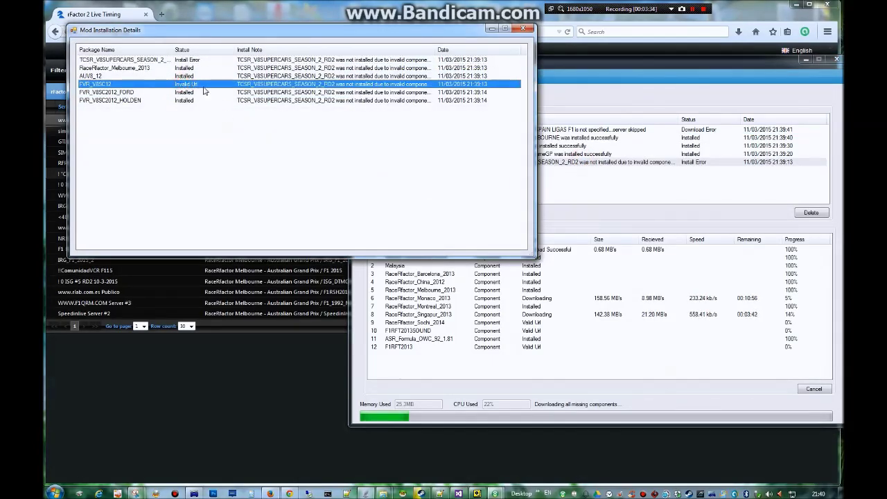
double_click(436, 52)
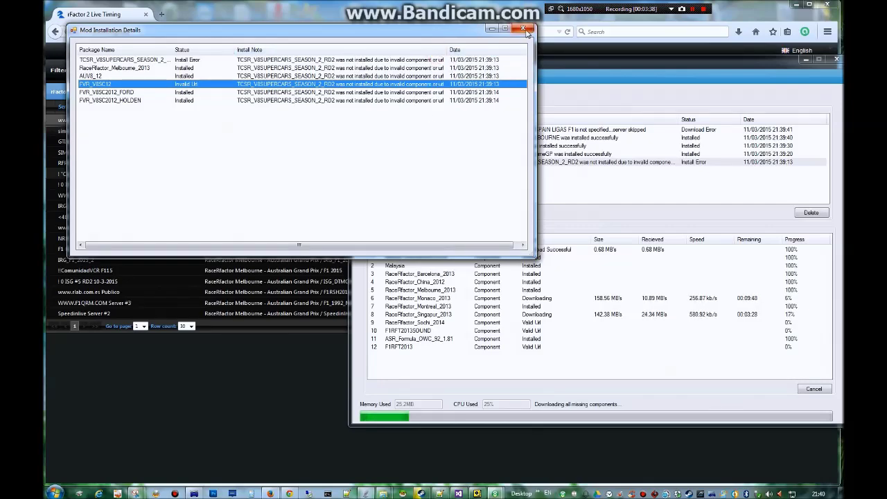
click(524, 29)
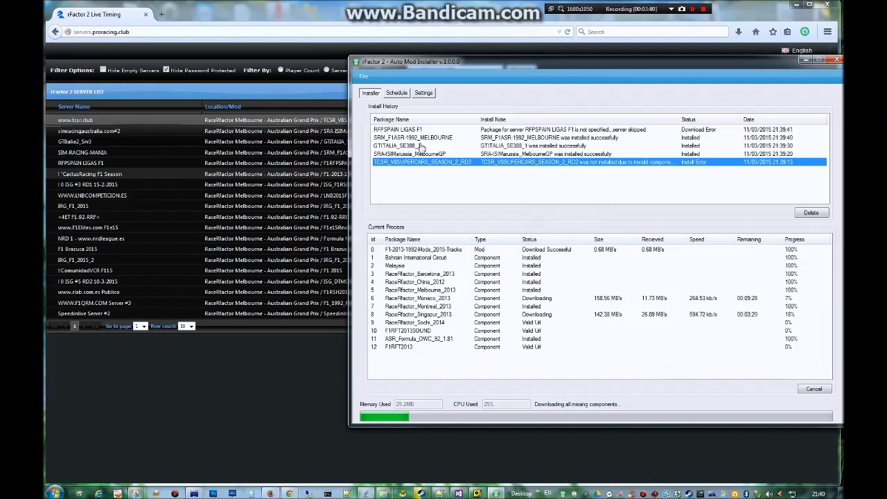
Switch to rFactor2 Mod Manager, refresh its package list and sort it by name in ascending order.
click(427, 138)
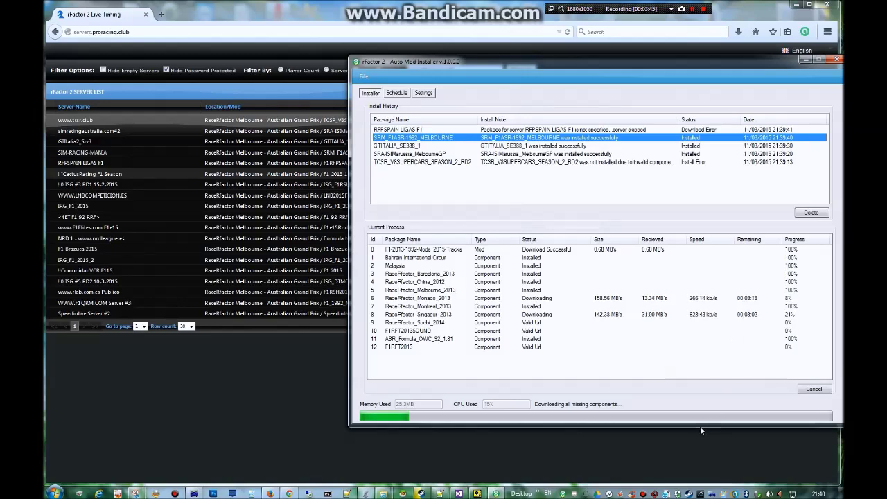
click(477, 493)
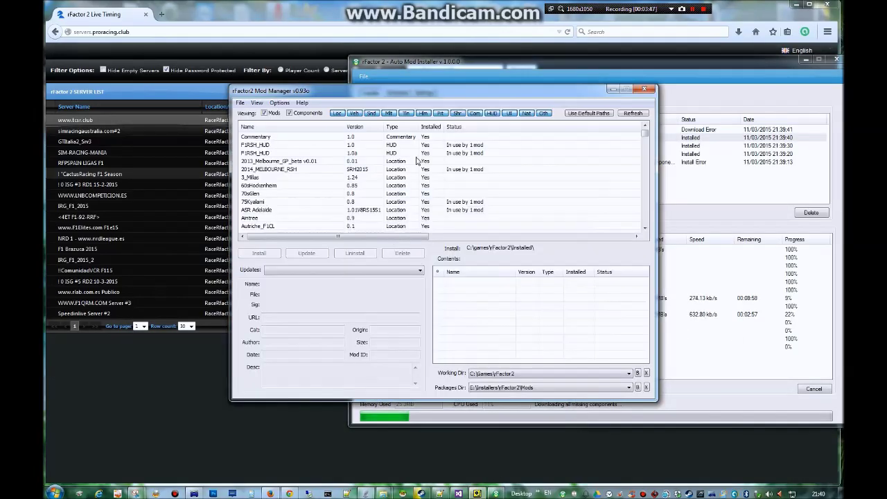
click(634, 114)
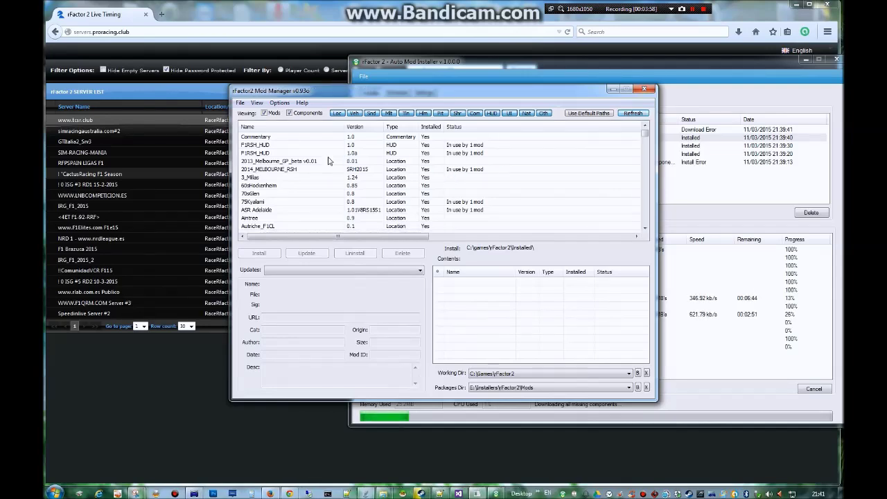
click(298, 126)
click(298, 126)
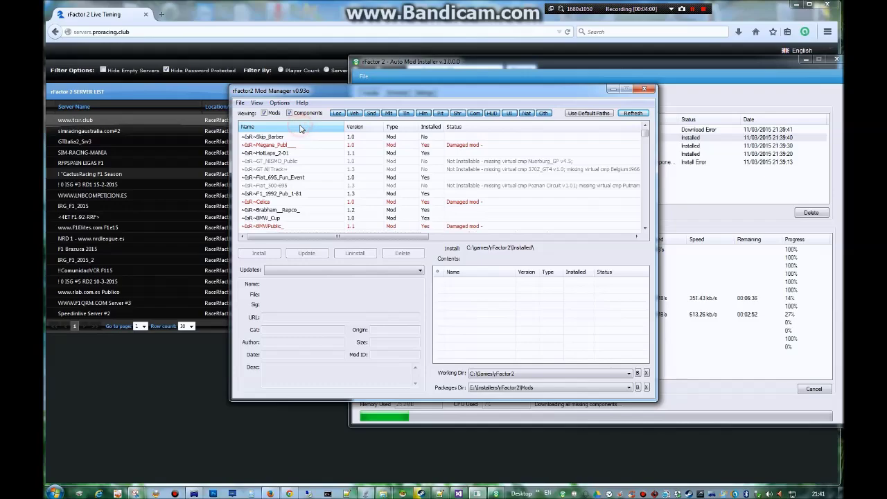
click(317, 127)
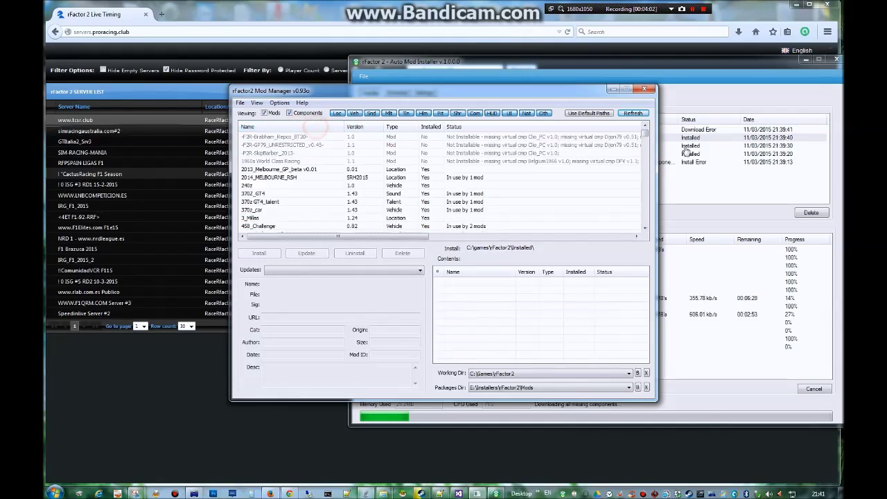
Find the SRM_F1ASR-1992_MELBOURNE mod in the Mod Manager list and show its contents.
drag(646, 136, 646, 151)
drag(471, 91, 578, 149)
drag(752, 208, 739, 253)
scroll(739, 253, down, 12)
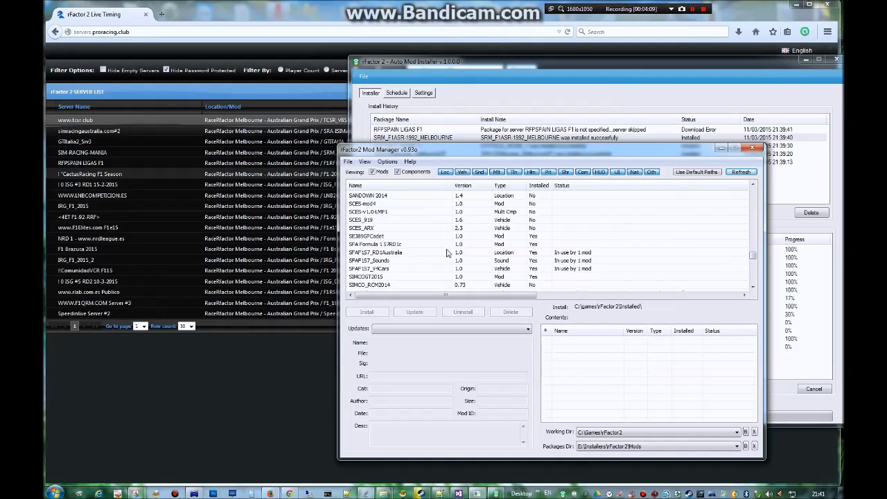
scroll(448, 253, down, 4)
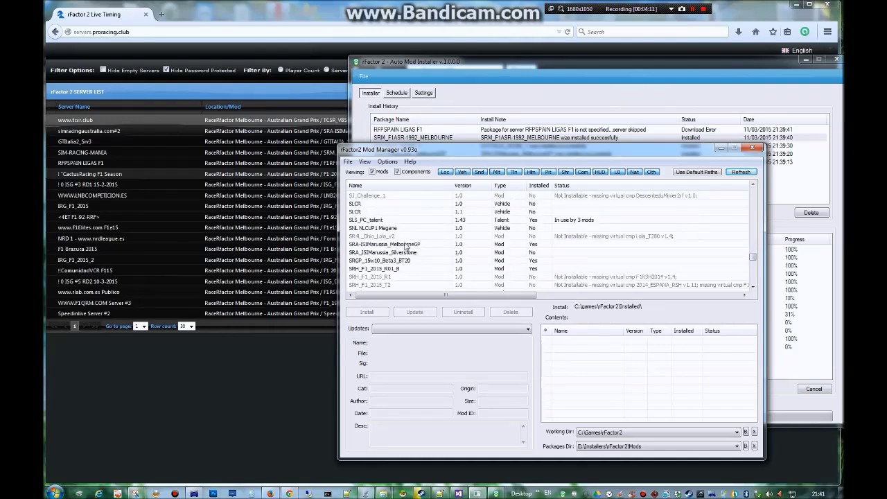
scroll(407, 248, down, 2)
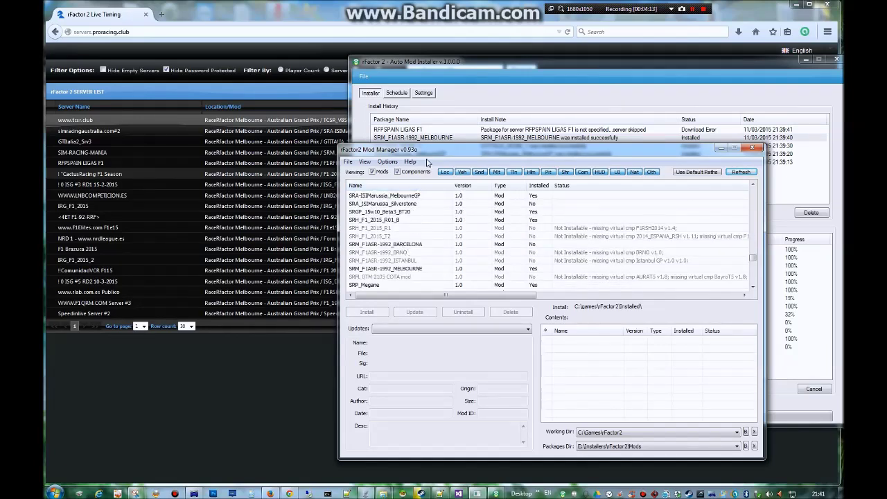
click(409, 269)
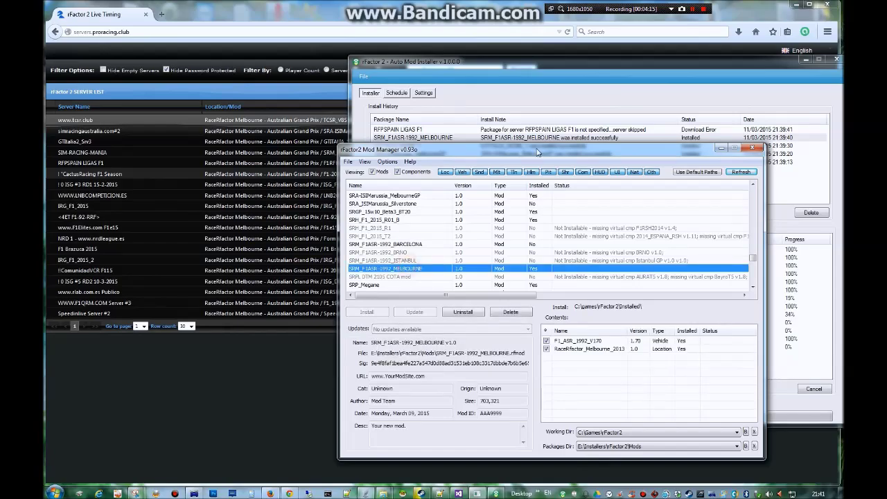
Open the installer's SRM_F1ASR-1992_MELBOURNE installation details and arrange them alongside the Mod Manager.
drag(542, 152, 290, 87)
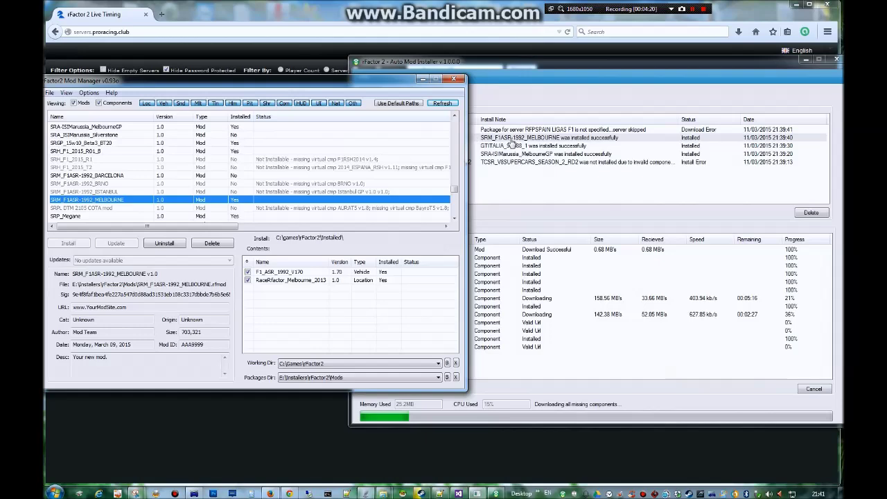
double_click(512, 139)
drag(463, 111, 584, 159)
drag(437, 154, 448, 218)
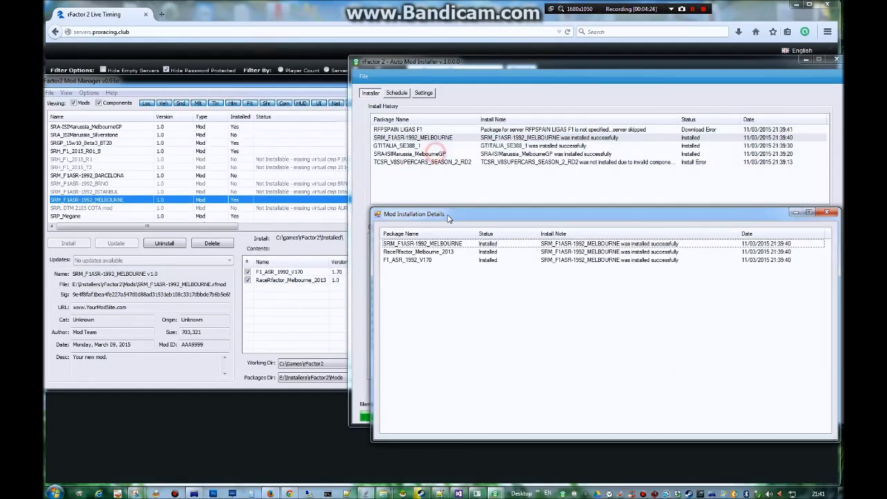
click(226, 364)
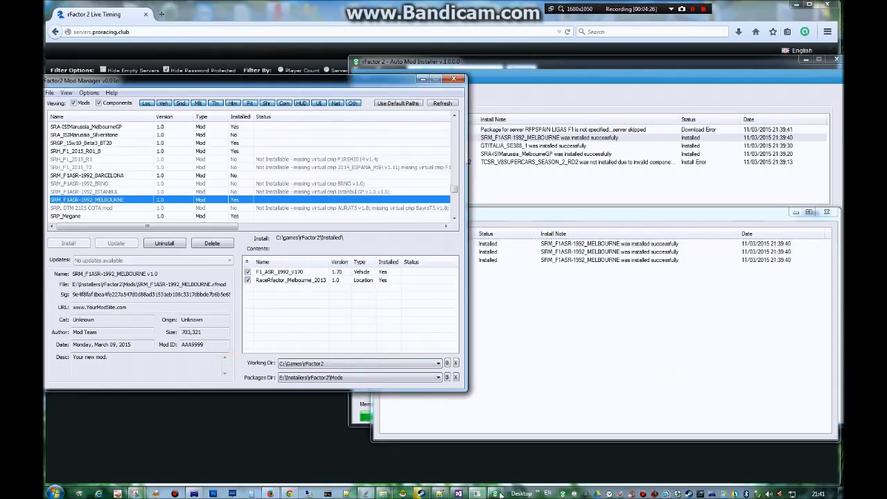
mouse_move(501, 494)
click(532, 452)
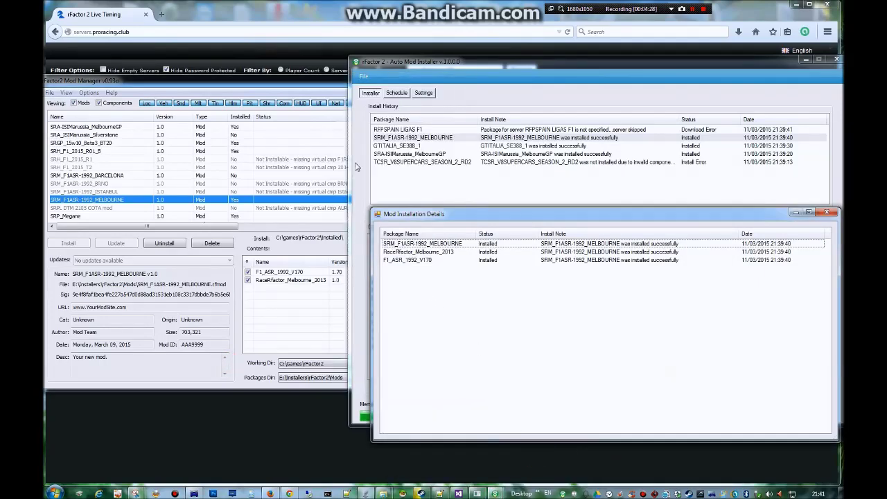
Compare the RaceRfactor_Melbourne_2013 and F1_ASR_1992_V170 components with the mod's contents in the Mod Manager, and close the details.
drag(420, 216, 398, 212)
click(375, 253)
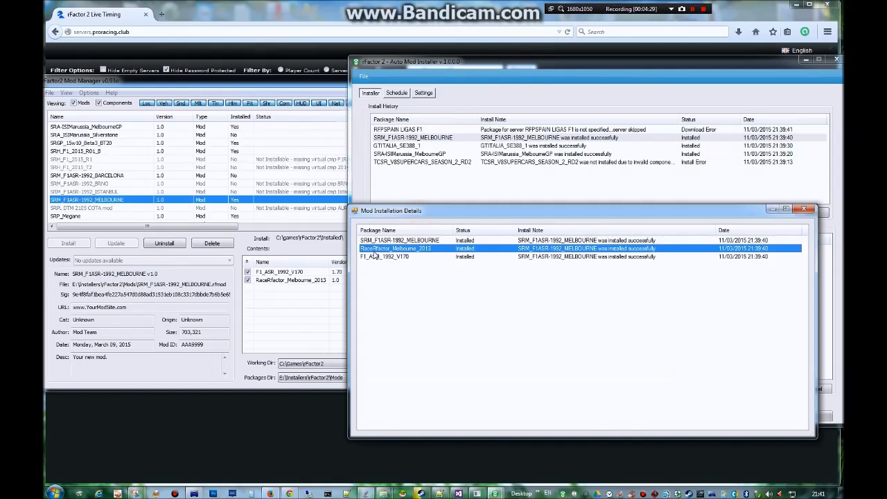
click(386, 258)
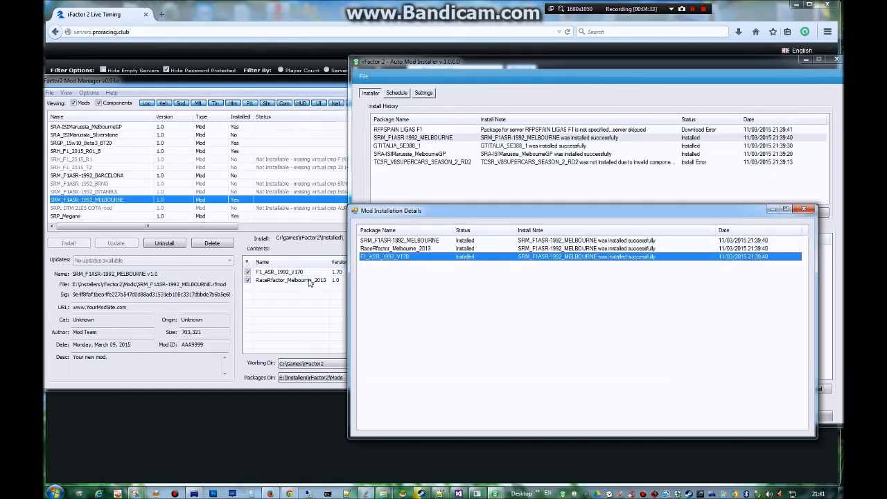
click(803, 209)
Open the SRA-ISIMarussia_MelbourneGP installation details beside the Mod Manager and check the MR01_car component's status.
click(805, 61)
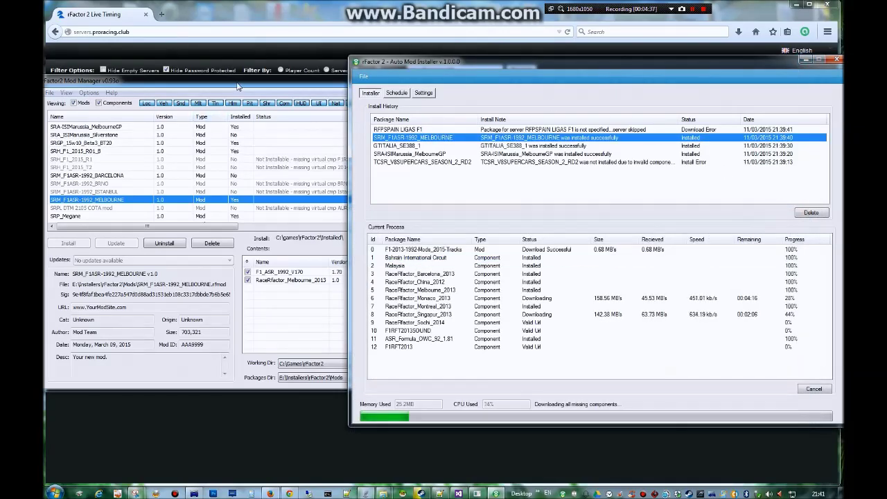
click(585, 92)
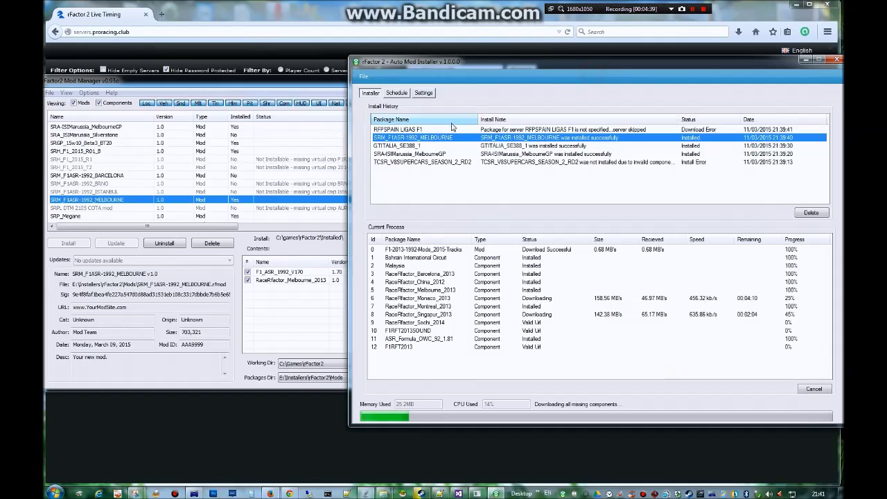
double_click(559, 154)
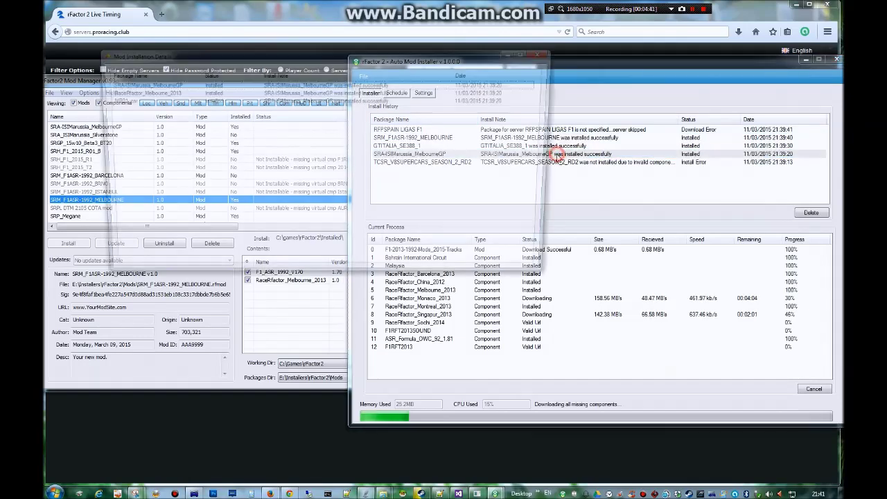
drag(260, 62, 553, 128)
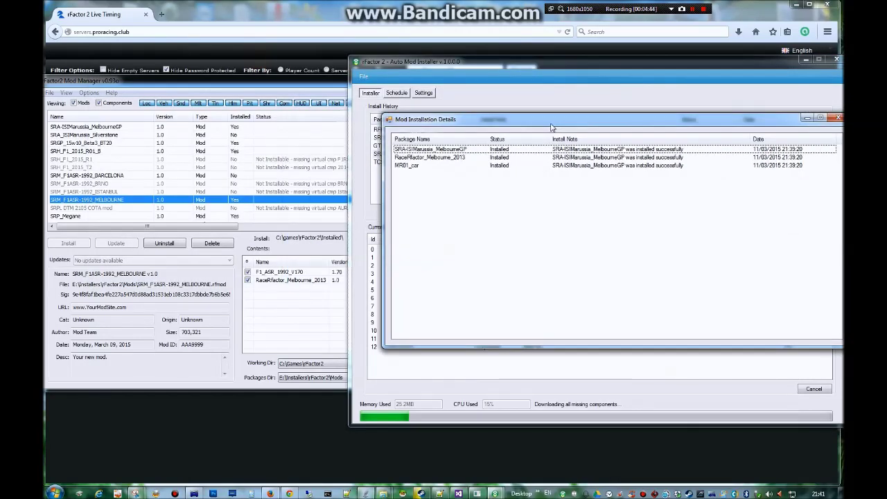
click(419, 161)
click(419, 165)
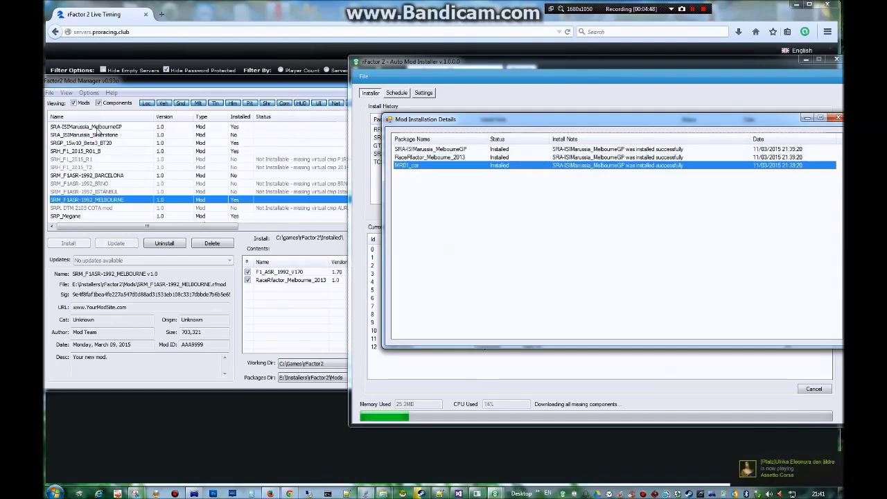
Select SRA-ISIMarussia_MelbourneGP in the Mod Manager, compare its contents with the installation details, and close the details.
click(126, 128)
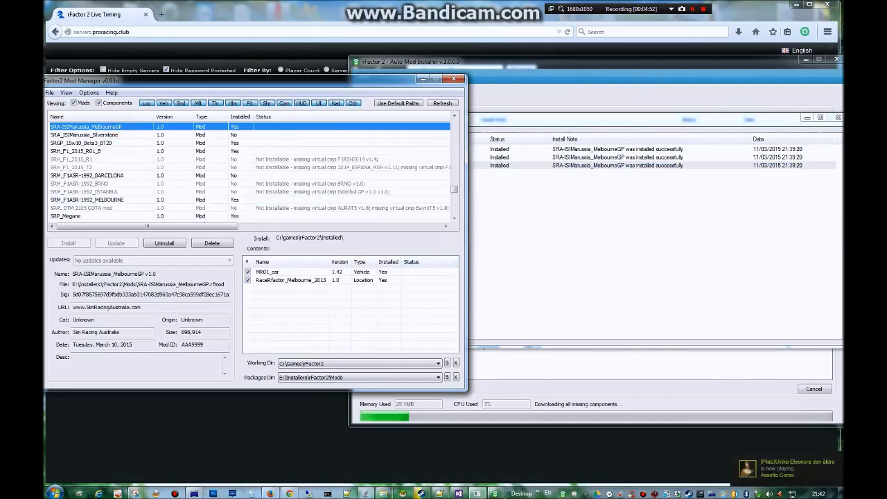
click(511, 358)
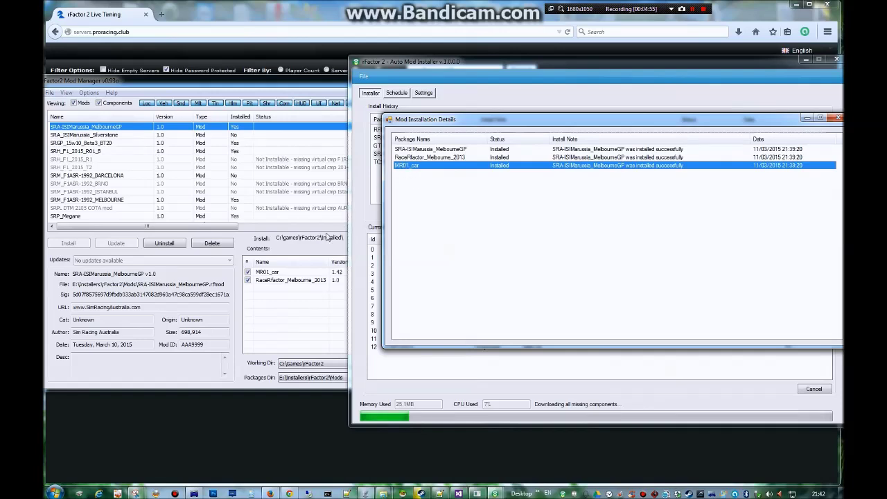
click(445, 158)
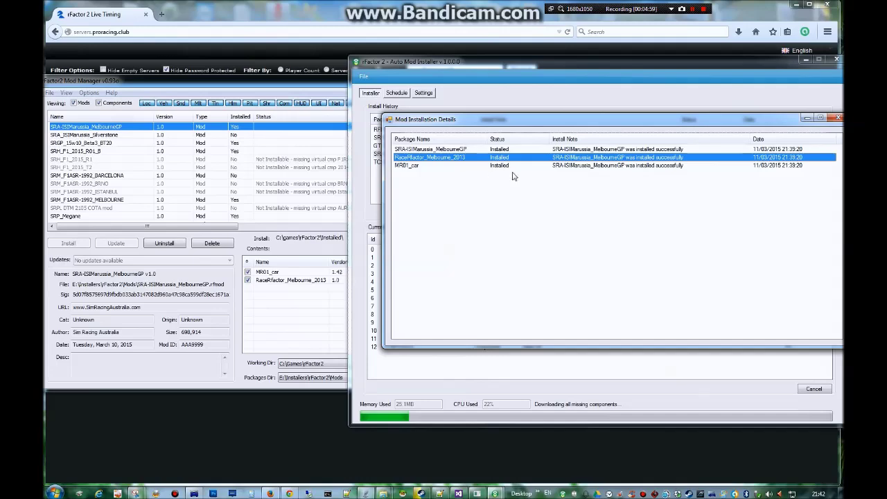
click(837, 119)
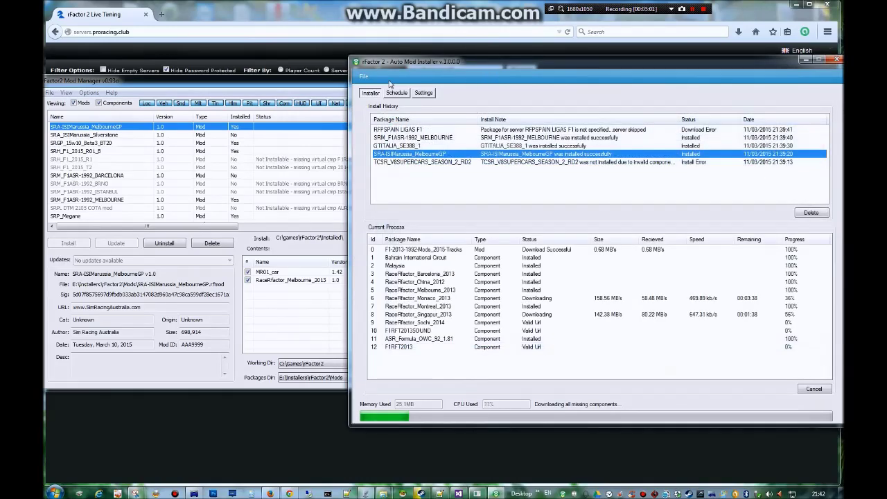
Close the Mod Manager and move the Auto Mod Installer window off the server list's Join Server column.
click(306, 89)
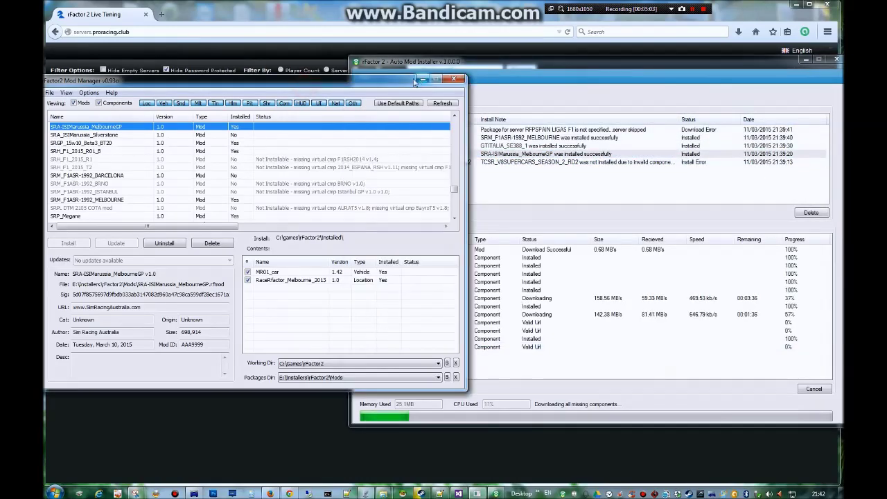
drag(343, 83, 452, 95)
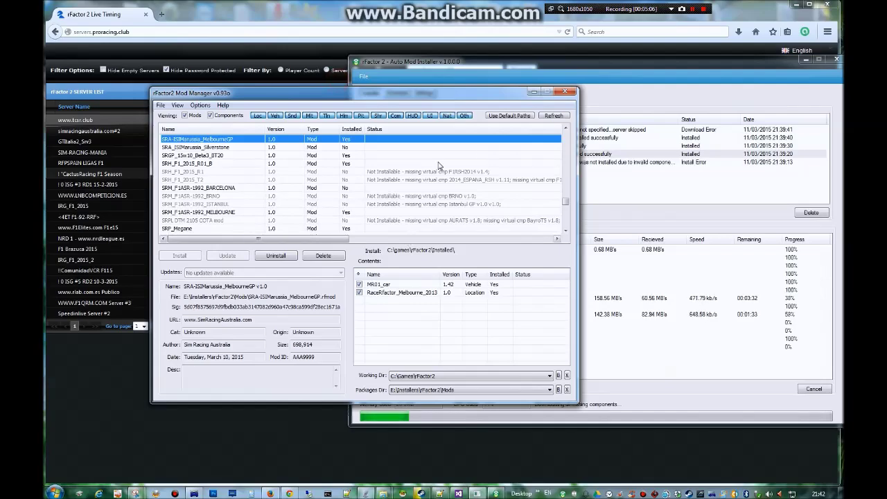
click(565, 92)
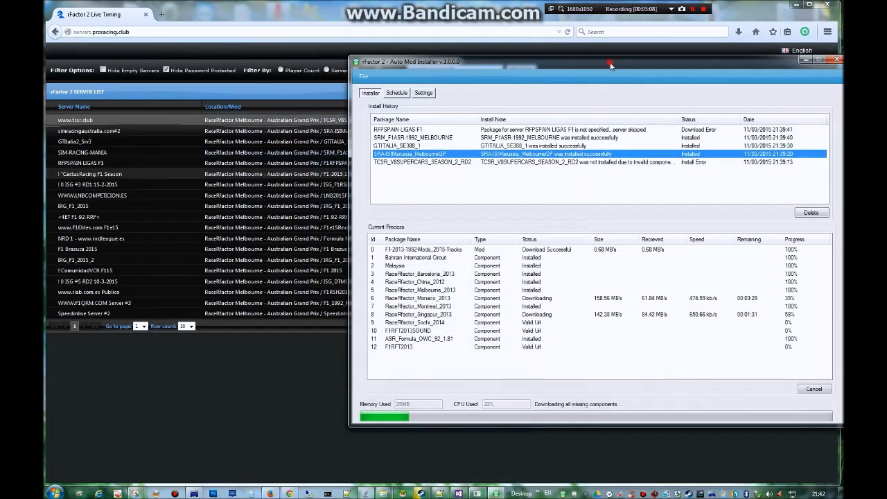
drag(610, 65, 521, 69)
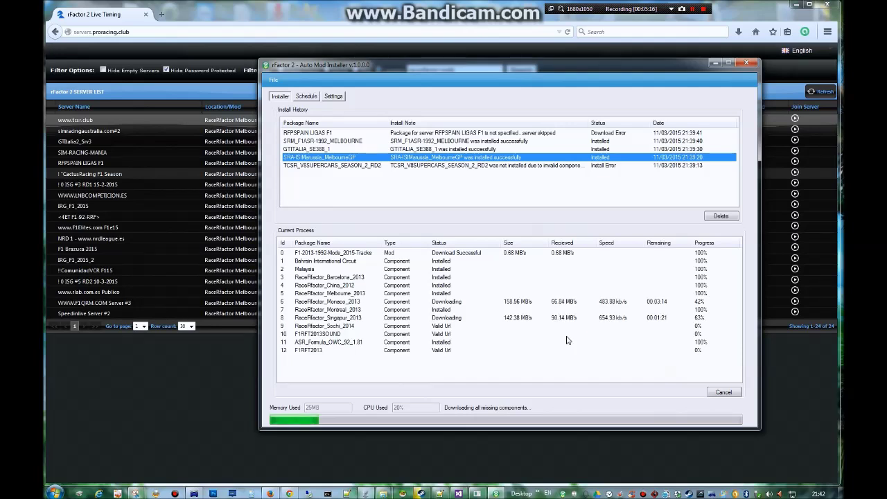
Review the installer's path settings, the running schedule and the schedule log.
click(333, 97)
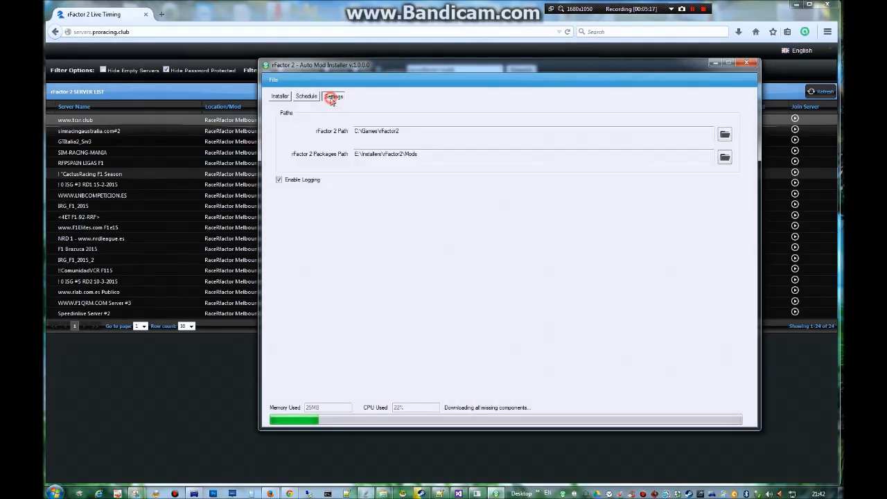
click(307, 97)
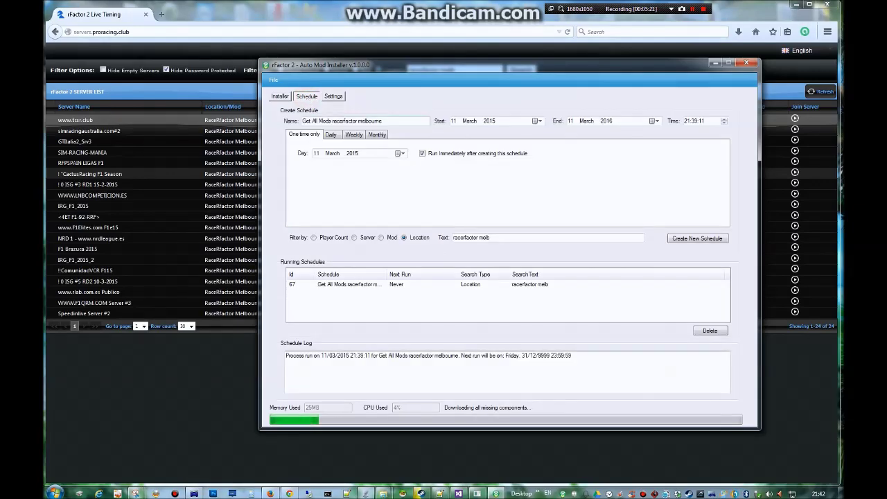
click(460, 357)
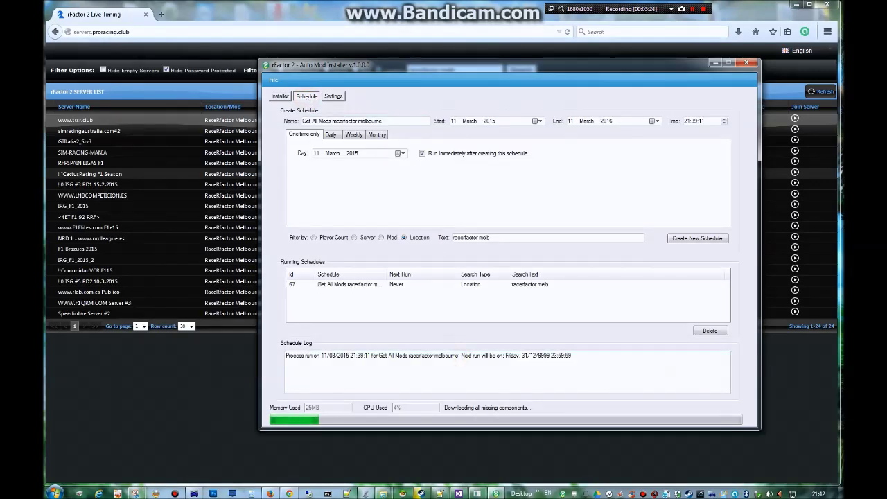
Review the installation details of TCSR_V8SUPERCARS_SEASON_2_RD2 from the install history, close them, and check the RaceRfactor_Singapur_2013 download.
click(280, 97)
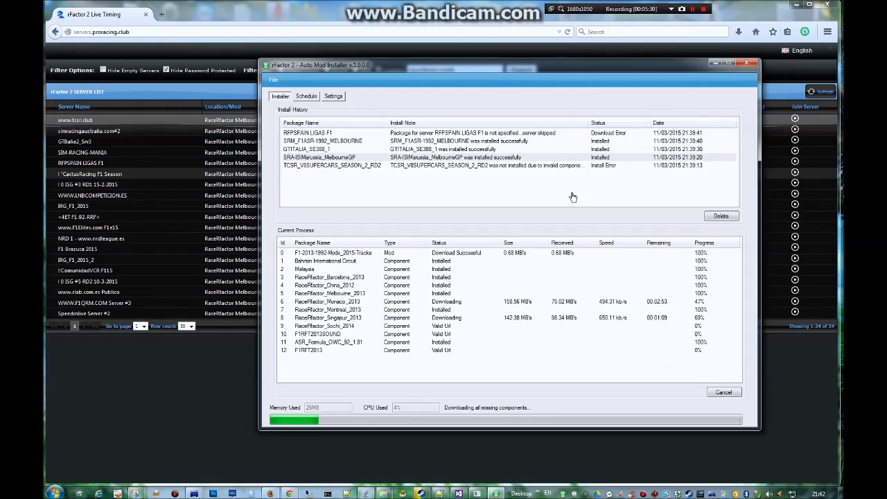
double_click(565, 167)
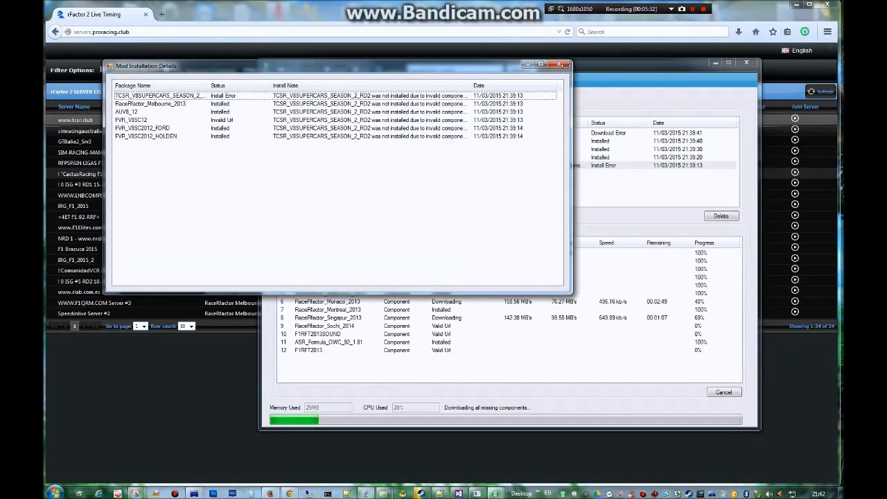
click(559, 64)
click(588, 318)
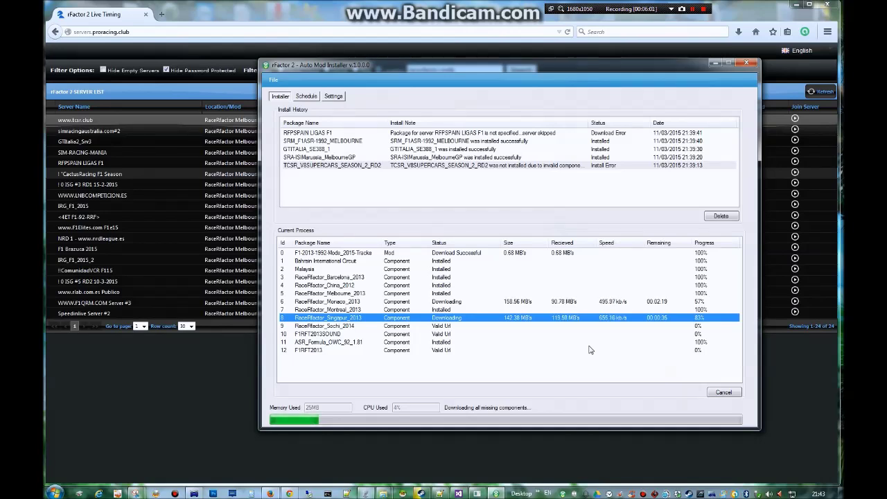
Delete the RFPSPAIN LIGAS F1 entry from the install history and confirm the deletion.
click(472, 149)
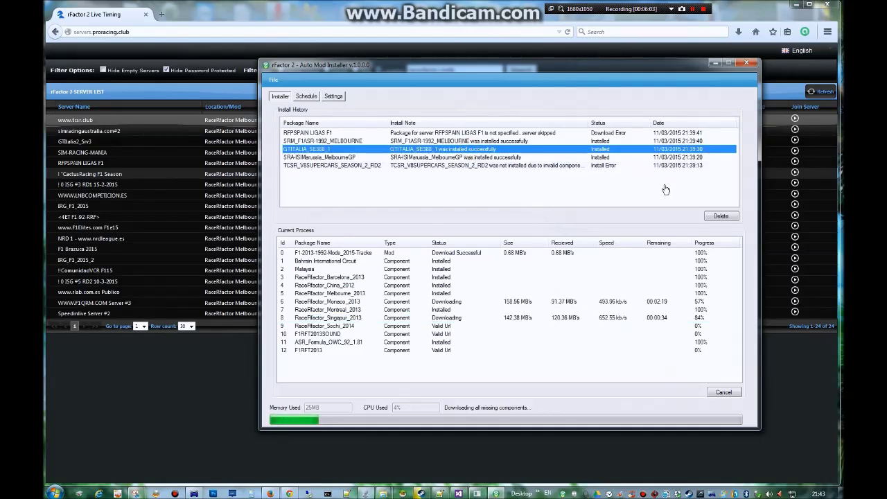
click(531, 133)
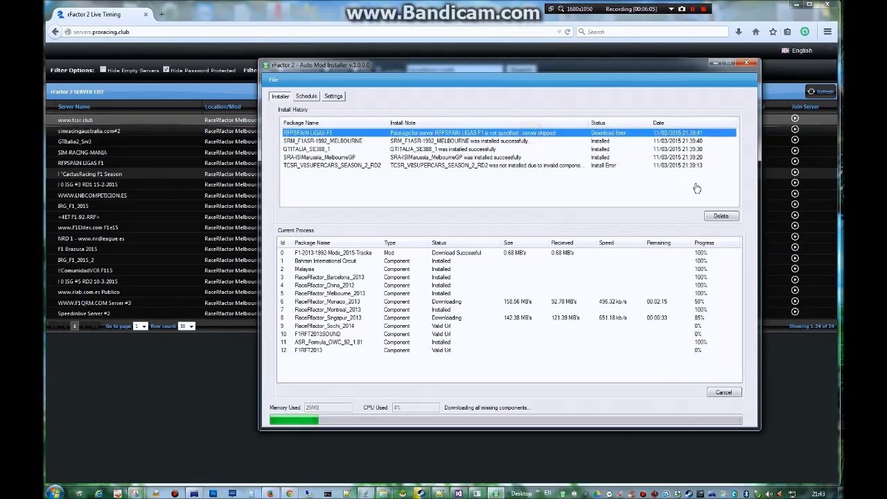
click(721, 215)
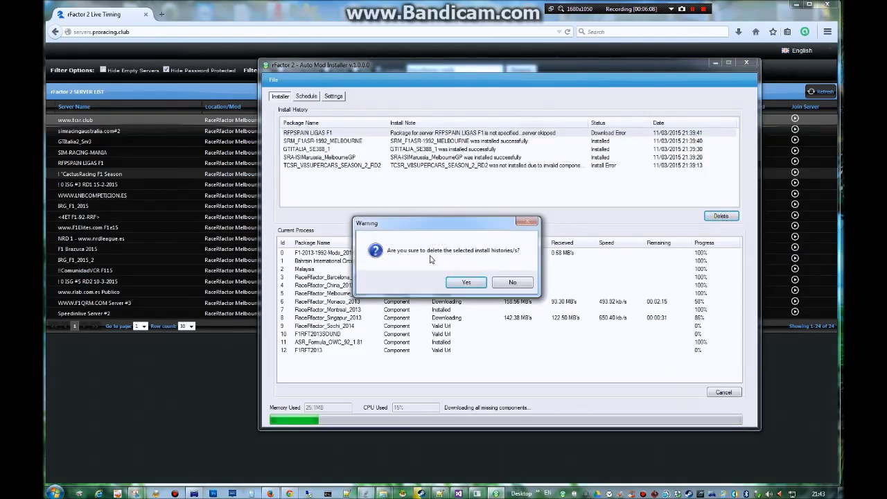
click(512, 282)
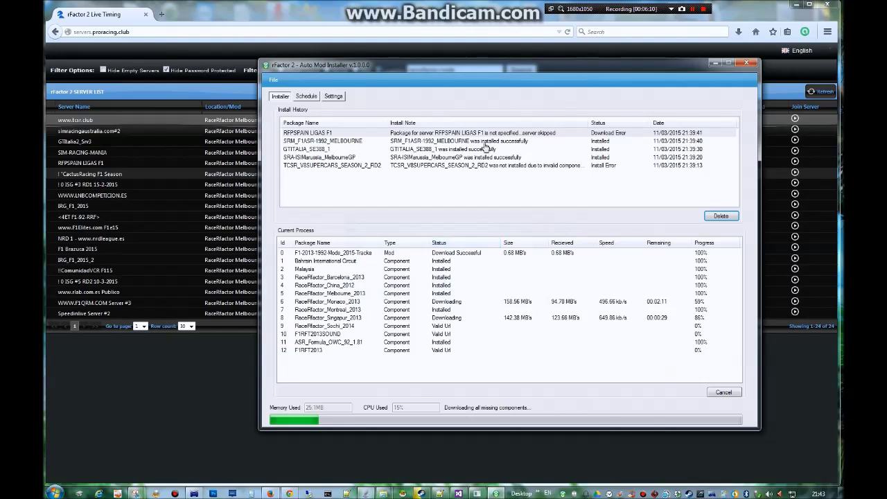
click(486, 132)
click(721, 216)
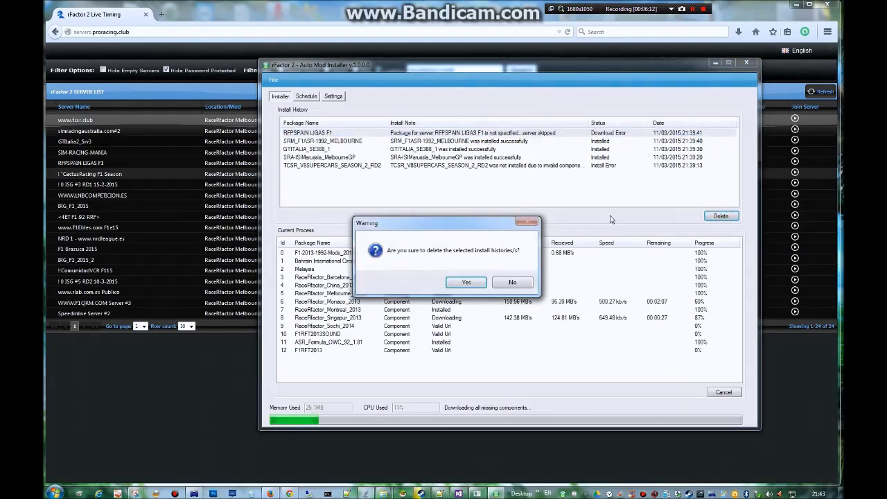
click(467, 282)
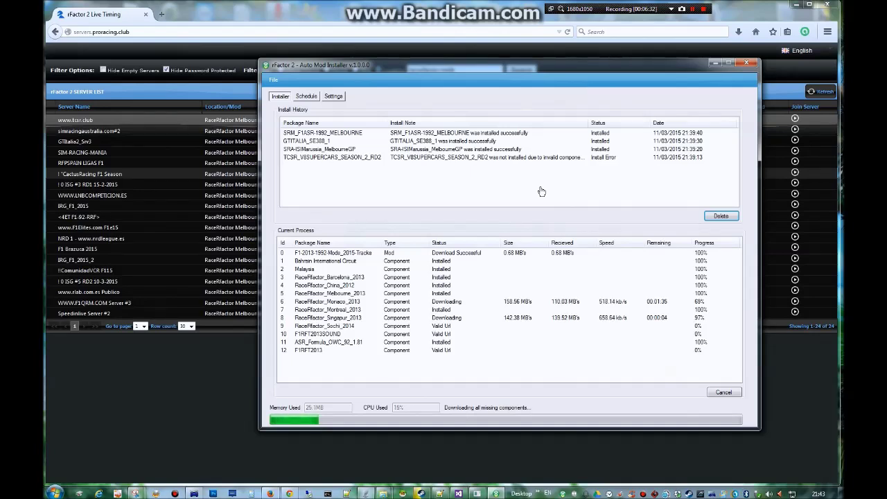
Check the download progress of the RaceRfactor_Singapur_2013 and F1RFT2013SOUND components in the current process.
click(584, 319)
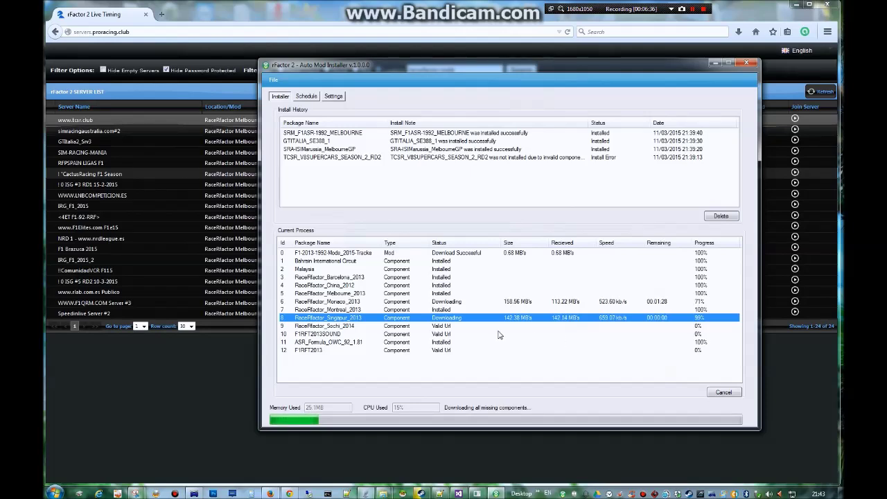
click(456, 336)
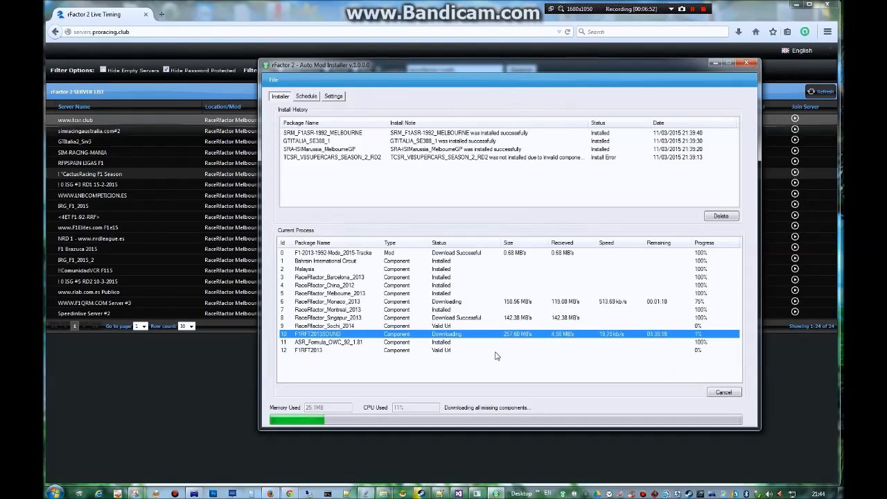
click(693, 9)
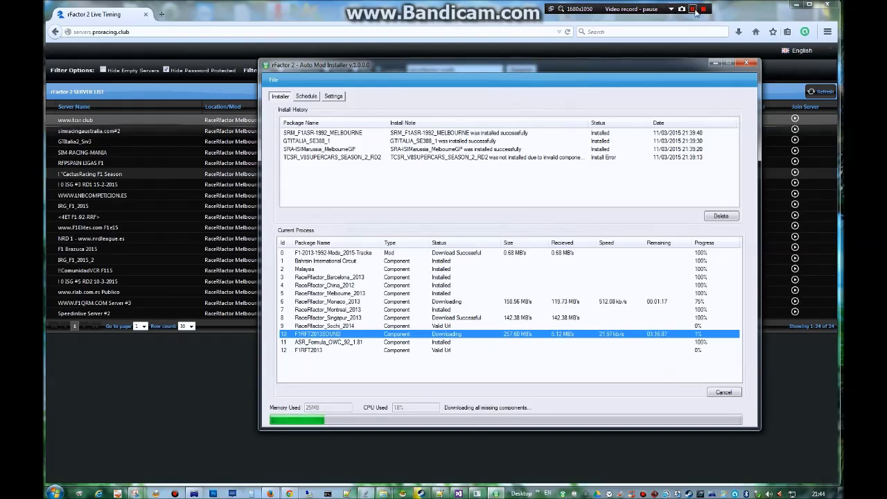
click(692, 9)
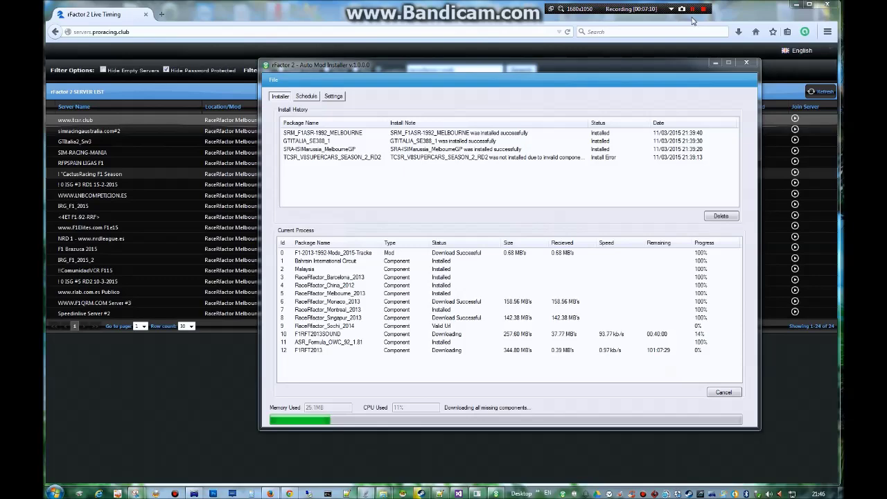
click(693, 10)
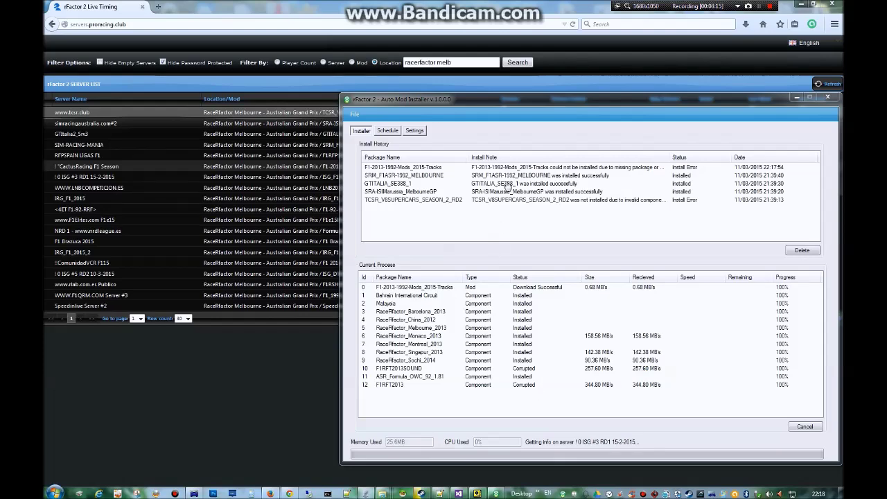
Open the F1-2013-1992-Mods_2015-Tracks installation details, check the status of F1RFT2013SOUND and F1RFT2013, and close the details.
click(509, 169)
double_click(509, 169)
click(517, 189)
click(451, 207)
click(272, 213)
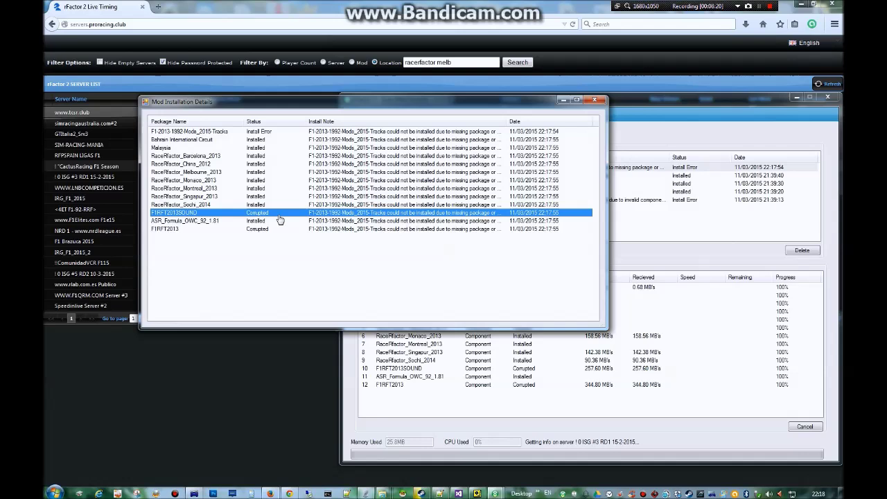
click(268, 230)
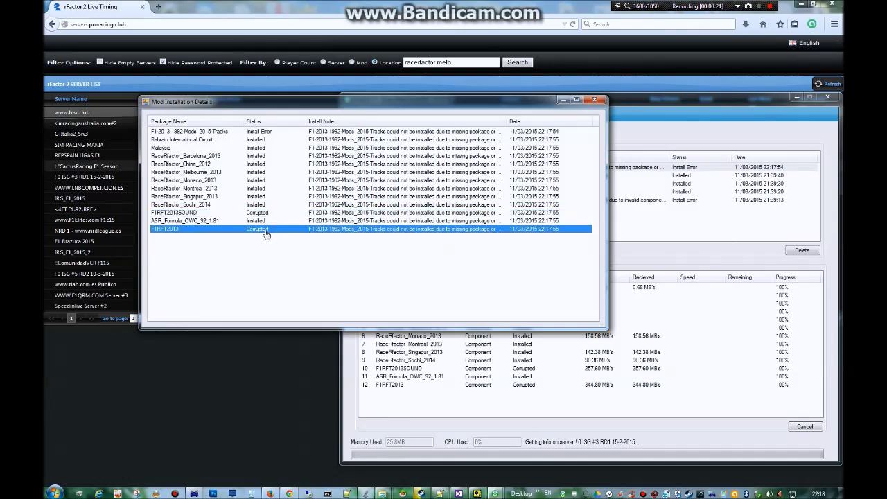
click(594, 100)
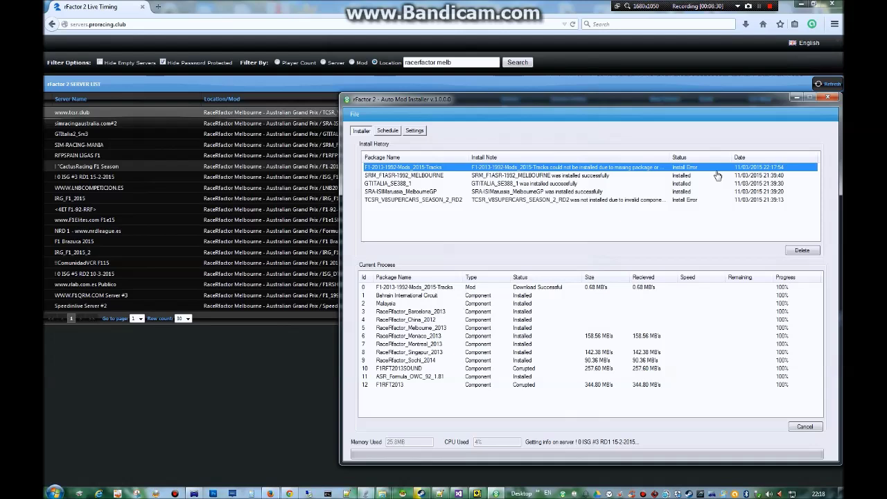
click(759, 6)
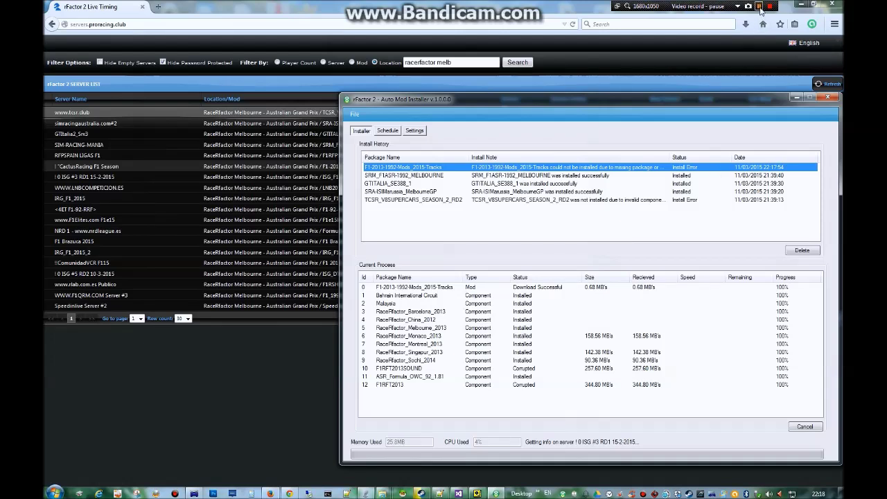
click(759, 6)
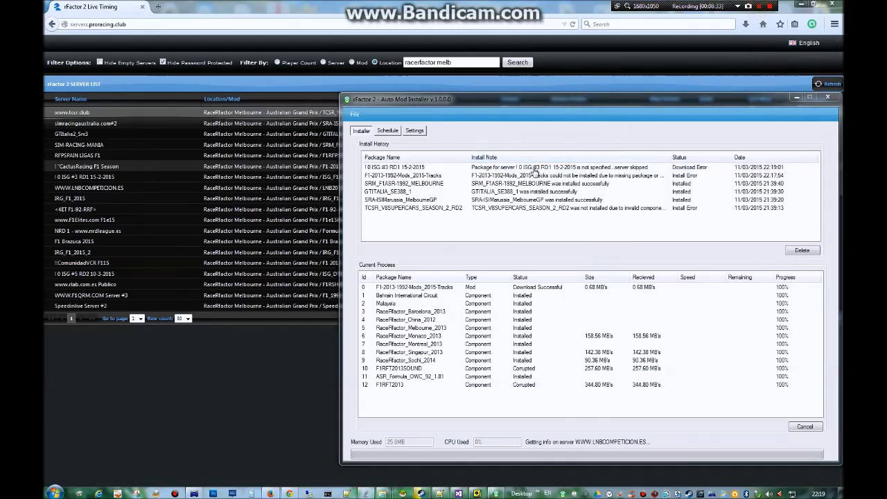
Read the install note in the installation details of the ! 0 ISG #3 RD1 15-2-2015 entry and close them.
click(535, 167)
double_click(535, 168)
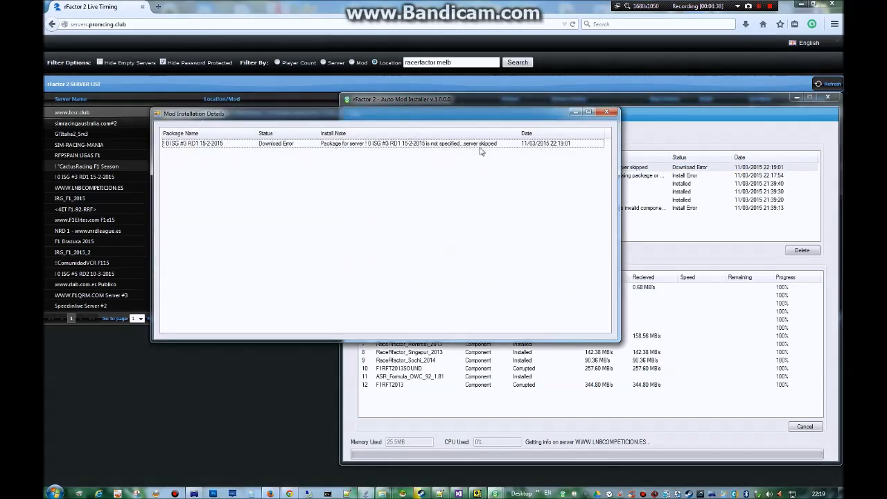
click(606, 112)
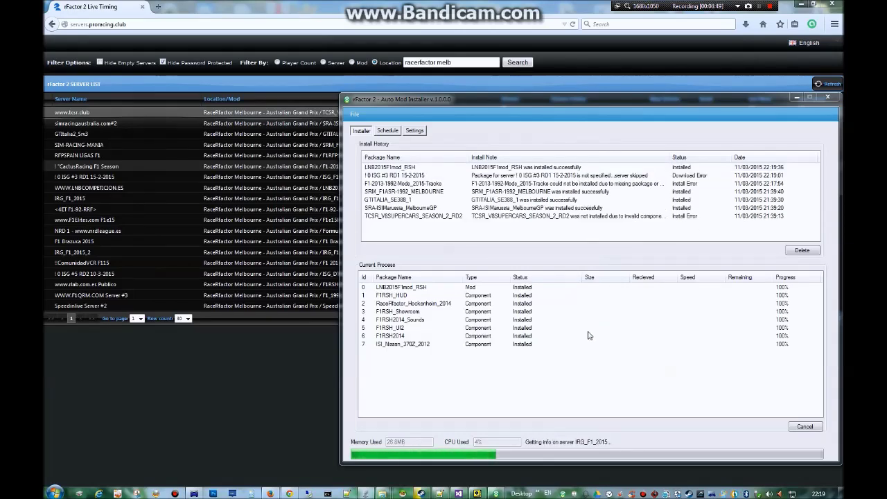
Open the LNB2015F1mod_RSH installation details, check the status of its components, and close the details.
double_click(585, 167)
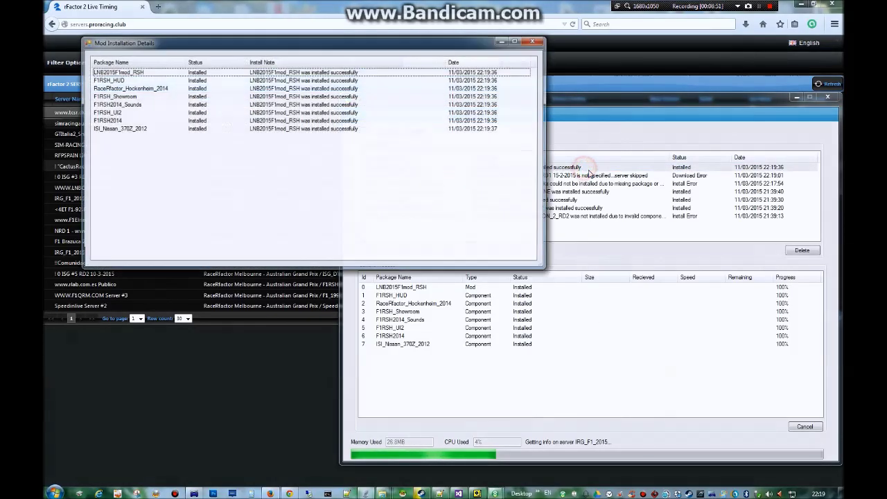
click(466, 96)
click(467, 109)
click(461, 122)
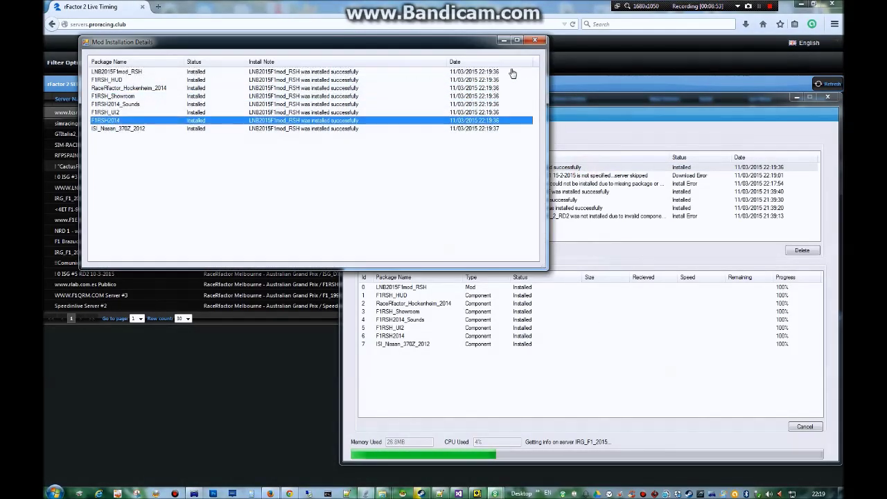
click(537, 41)
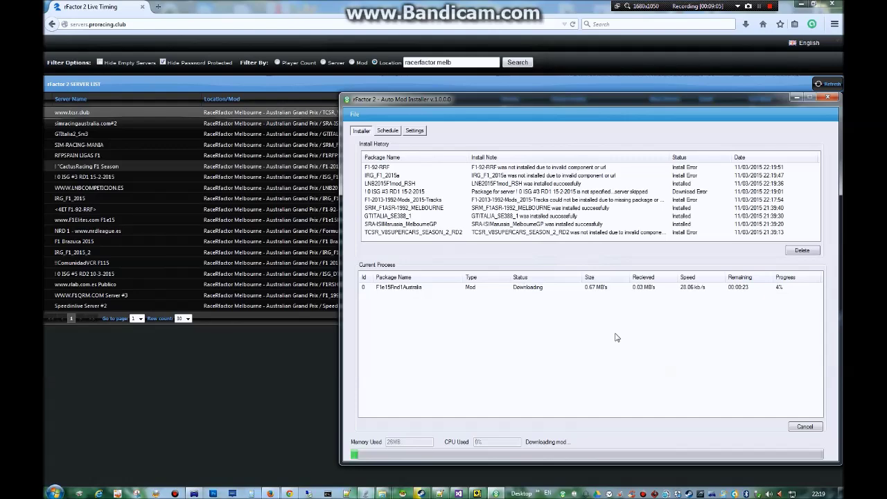
Open and enlarge the F1-92-RRF installation details, review the status of all its components, and close the details.
double_click(583, 171)
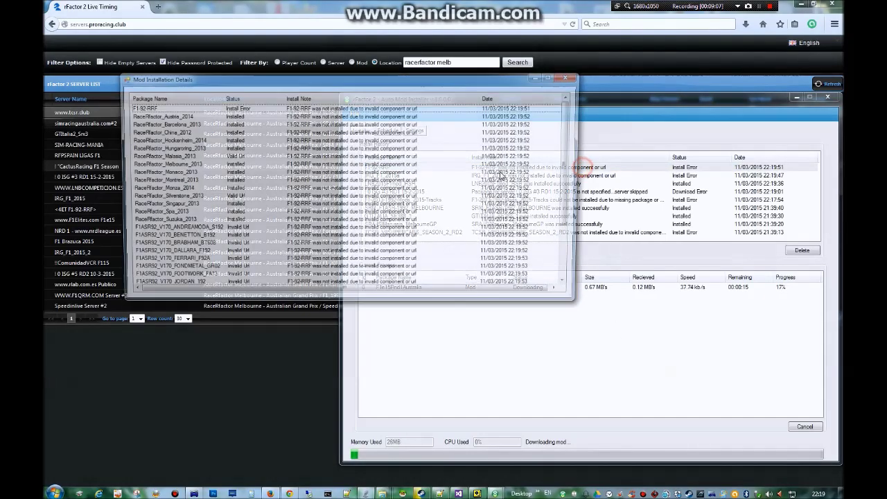
drag(463, 304, 462, 370)
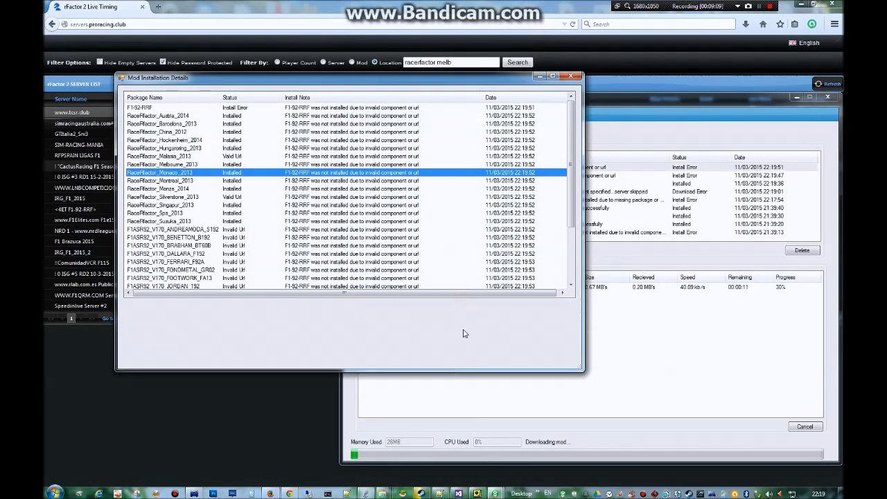
click(565, 189)
drag(567, 197, 566, 258)
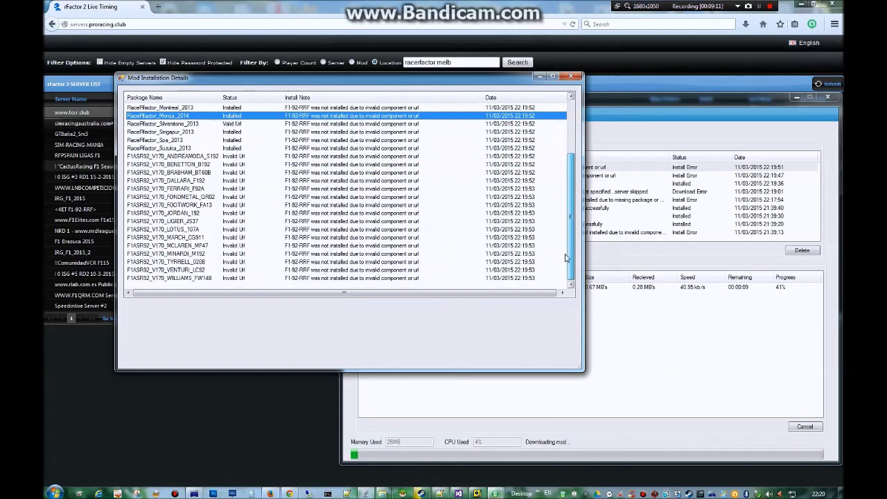
scroll(563, 243, up, 3)
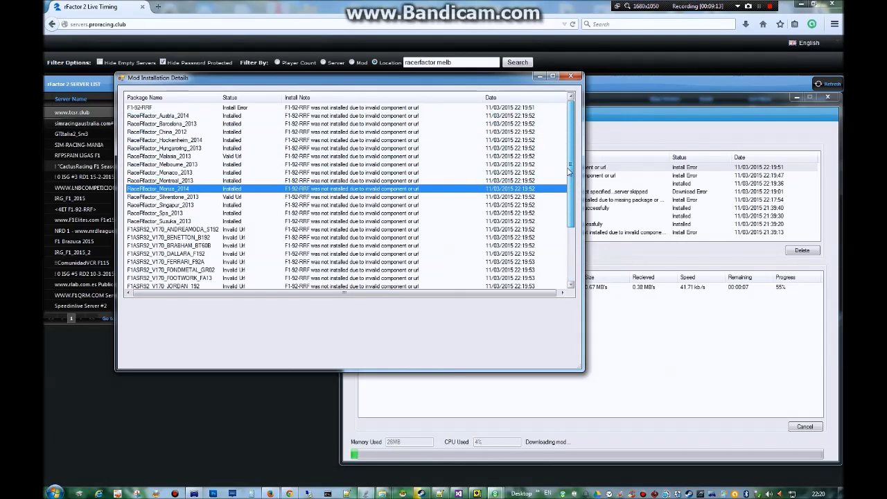
click(570, 77)
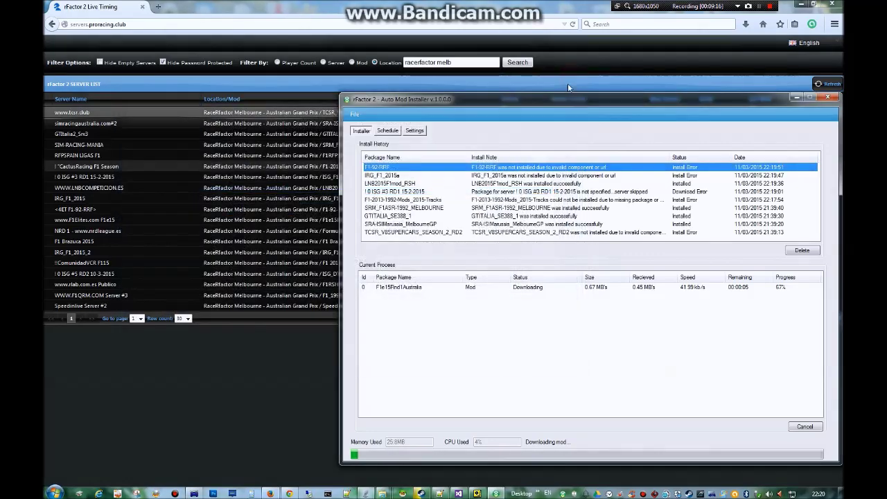
Check the F1e15Rnd1Australia mod in the current process and cancel the running installation process.
click(611, 289)
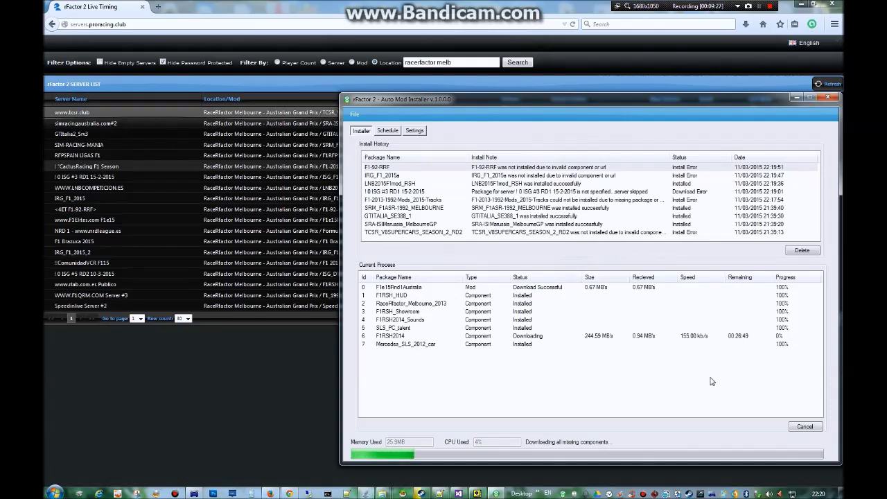
click(806, 426)
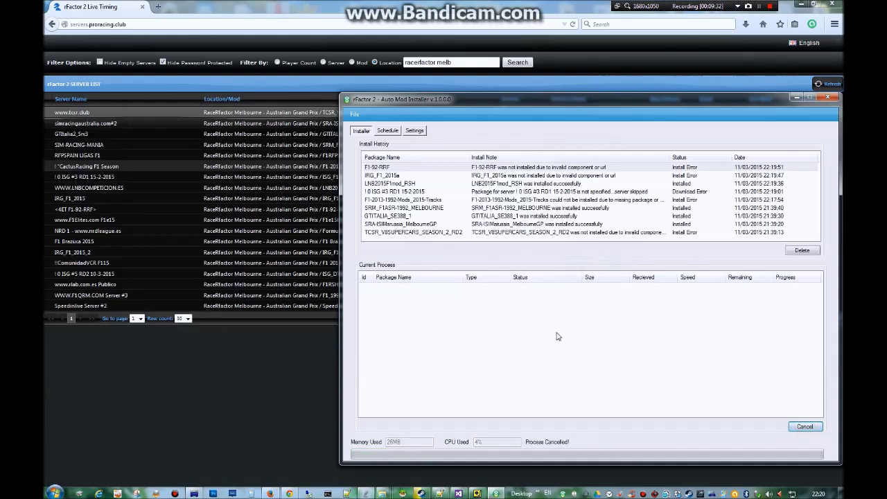